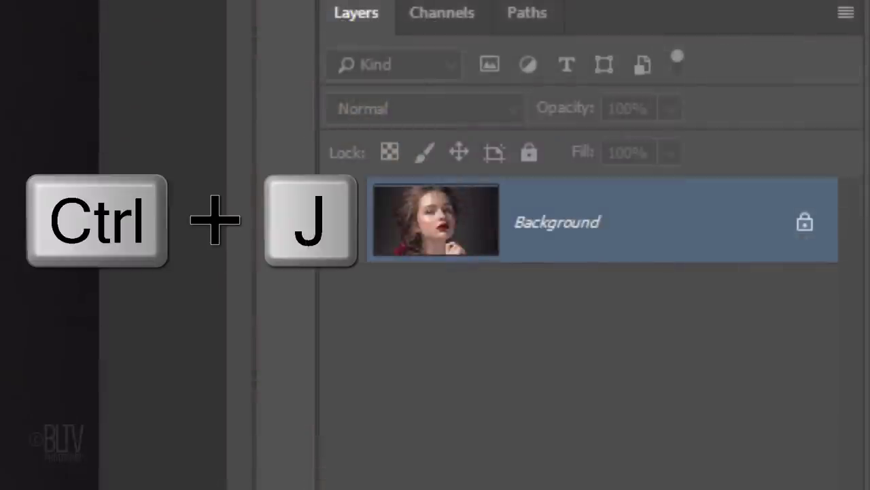
# Step: Duplicate the Background into Layer 1, zoom in on the woman's face, and pick the Pen tool
pyautogui.hotkey('ctrl', 'j')
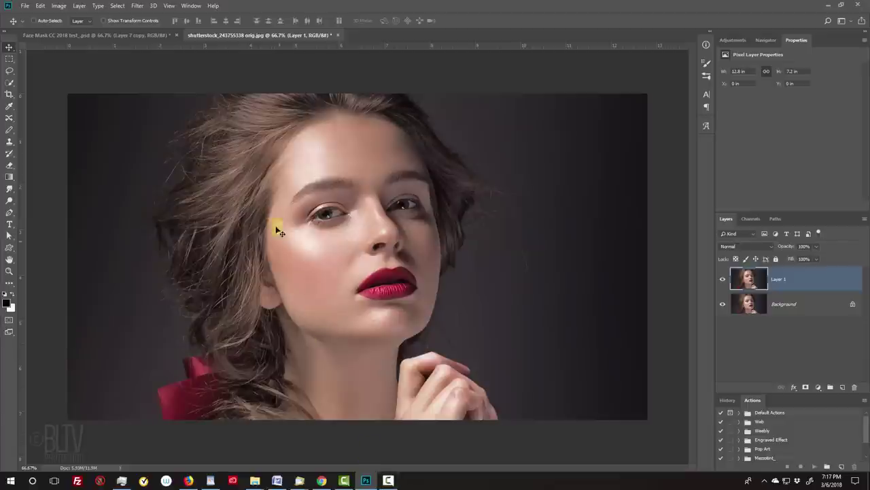
pyautogui.press('z')
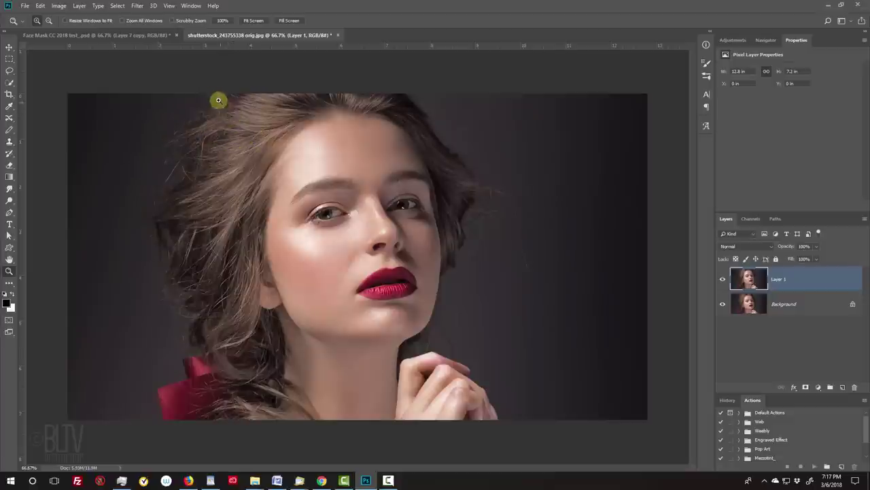
pyautogui.moveTo(211, 96); pyautogui.dragTo(494, 375)
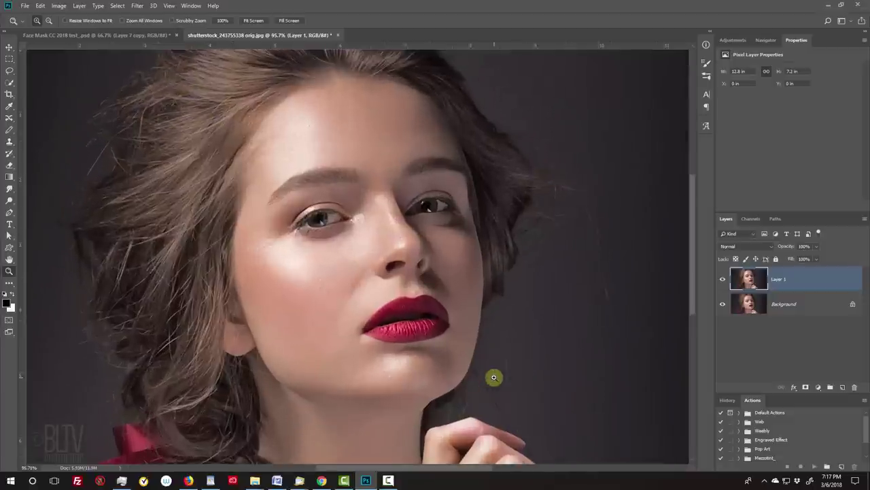
pyautogui.press('p')
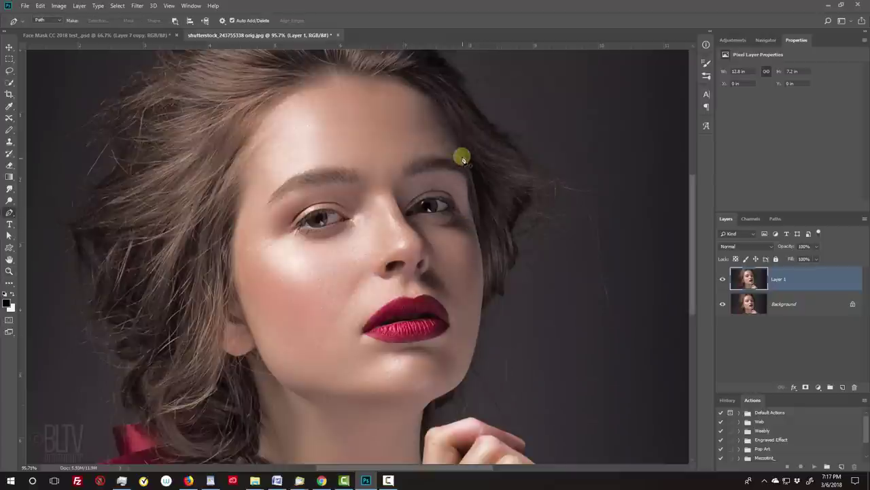
# Step: Trace a closed Pen path around the face from brow, chin, cheek and forehead
pyautogui.moveTo(461, 155); pyautogui.dragTo(461, 384)
pyautogui.moveTo(317, 388); pyautogui.dragTo(266, 213)
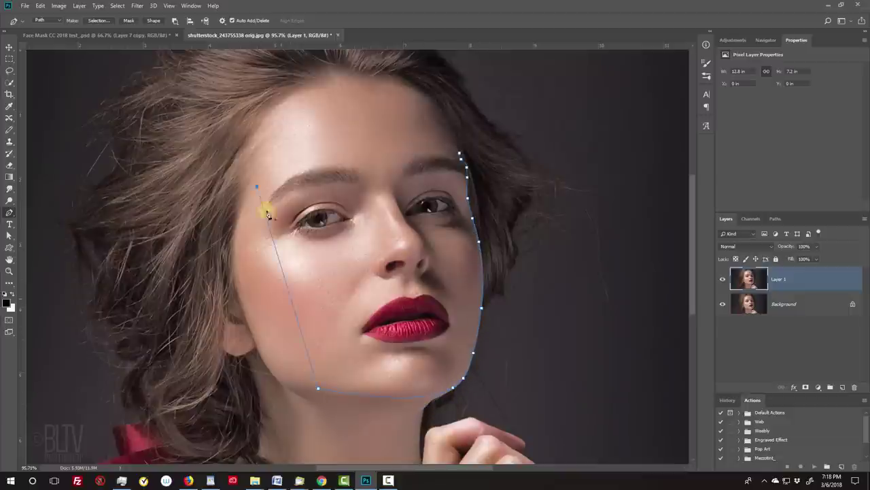
pyautogui.click(265, 330)
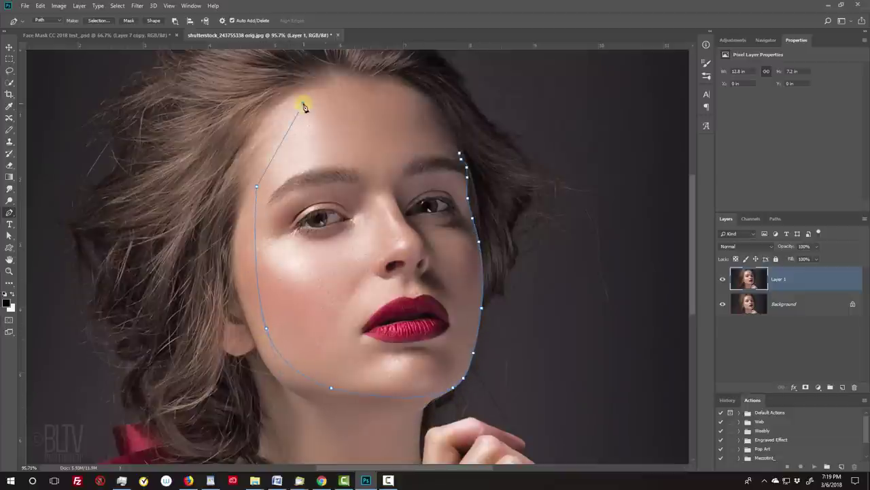
pyautogui.click(460, 156)
pyautogui.moveTo(353, 95); pyautogui.dragTo(261, 106)
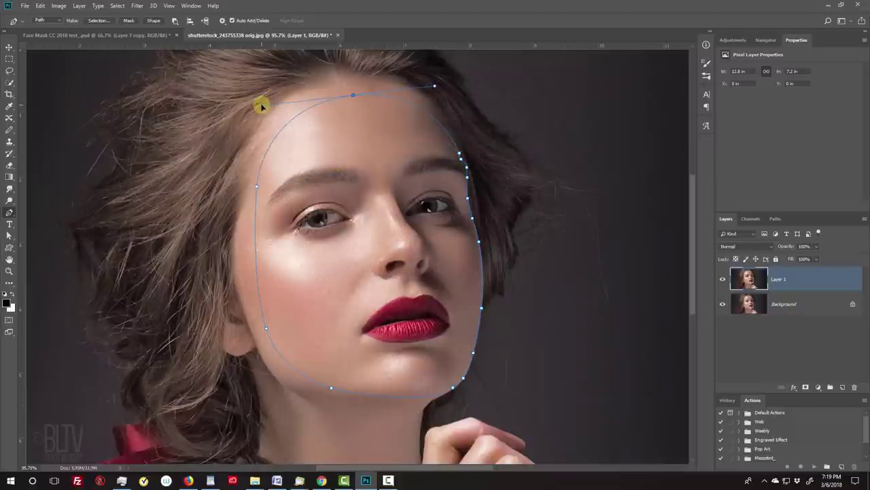
pyautogui.moveTo(250, 274); pyautogui.dragTo(247, 268)
pyautogui.moveTo(280, 373); pyautogui.dragTo(289, 373)
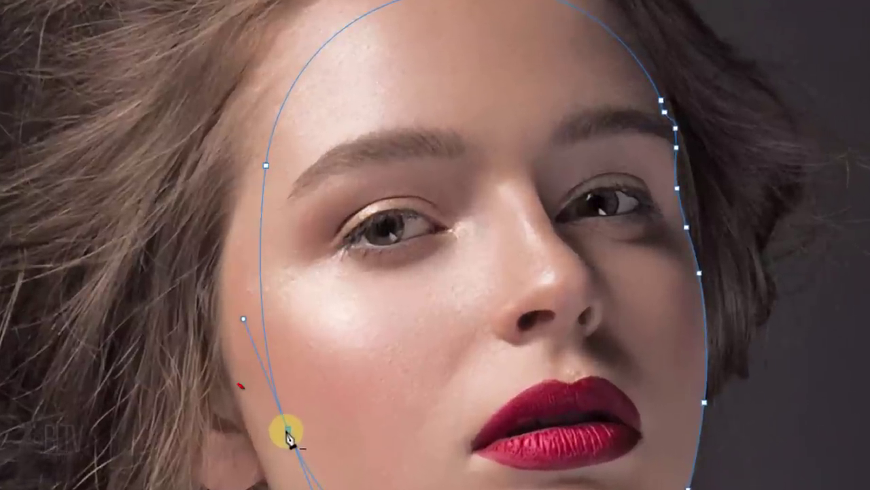
# Step: Make the face path a selection with 0 px feather radius
pyautogui.rightClick(287, 431)
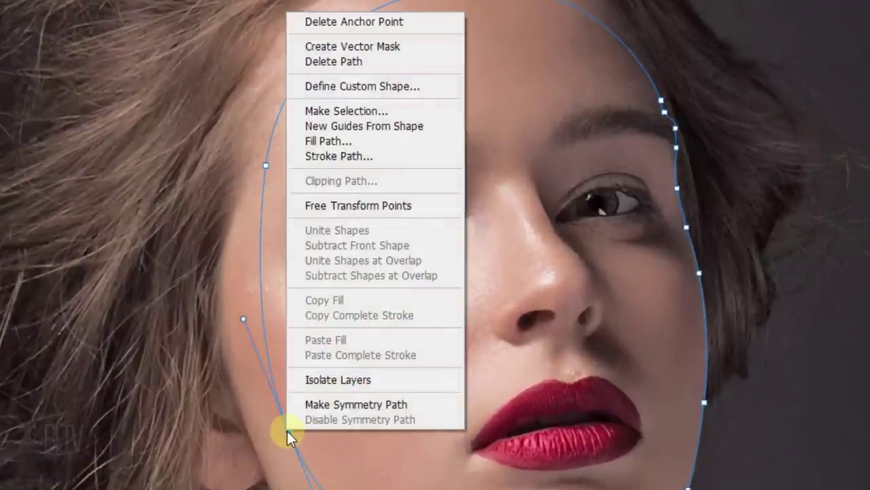
pyautogui.click(391, 113)
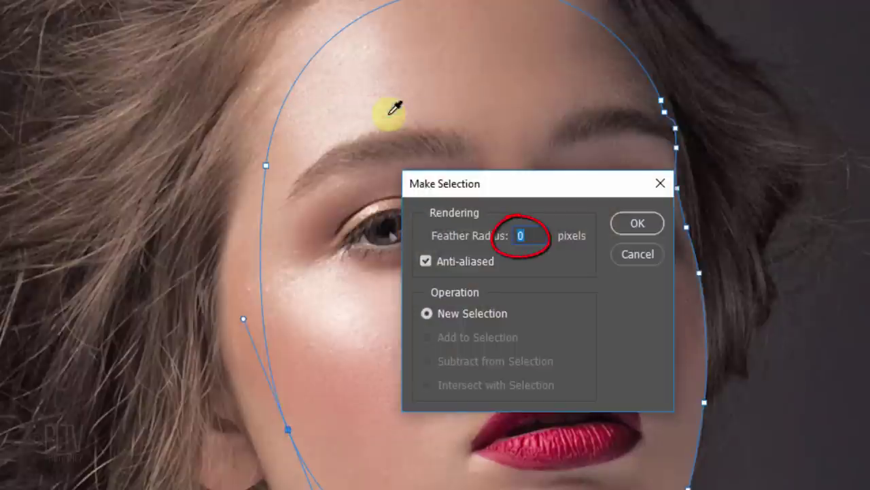
pyautogui.click(651, 229)
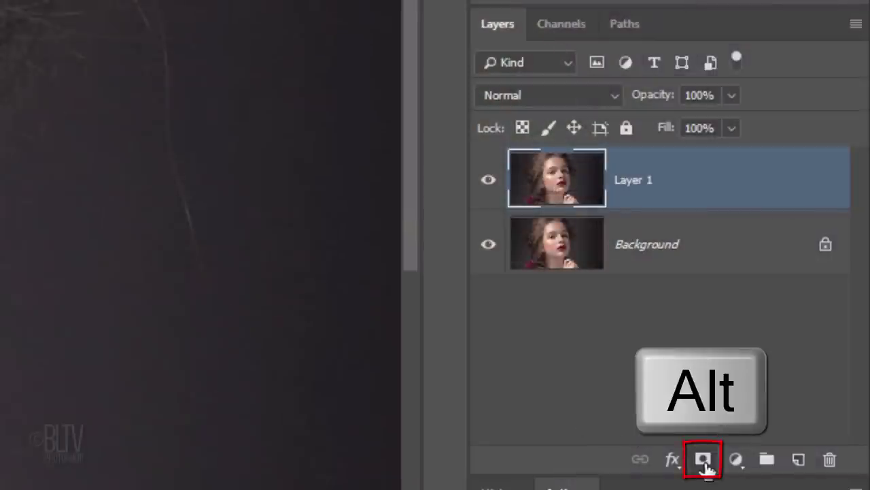
# Step: Add a layer mask to Layer 1 from the face selection, hiding everything but the face
pyautogui.keyDown('alt'); pyautogui.click(704, 460); pyautogui.keyUp('alt')
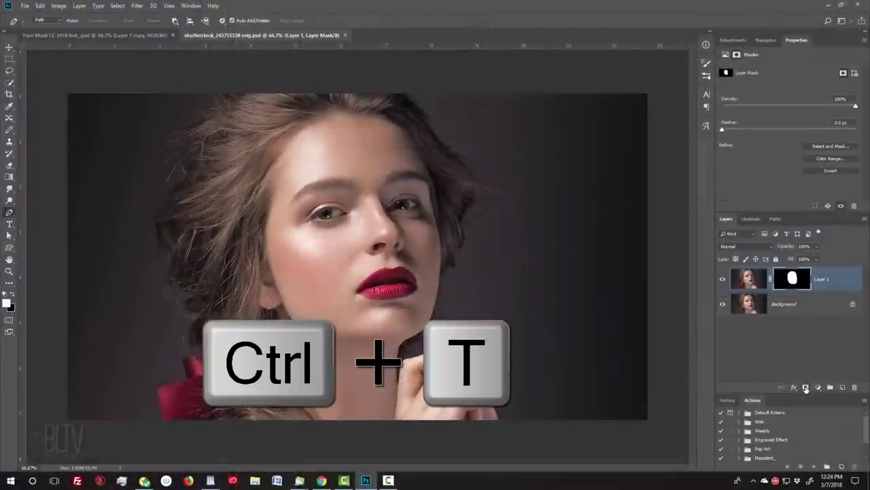
# Step: Rotate the masked face about 19° clockwise and nudge it down and right
pyautogui.hotkey('ctrl', 't')
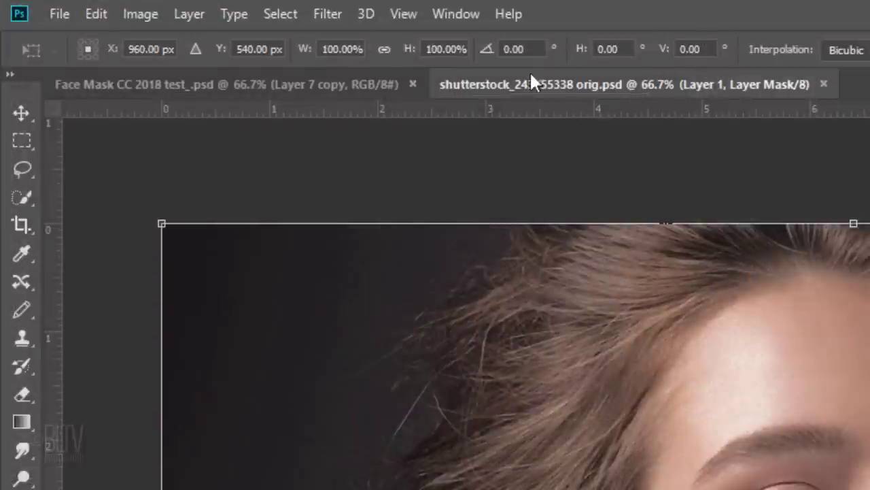
pyautogui.click(172, 6)
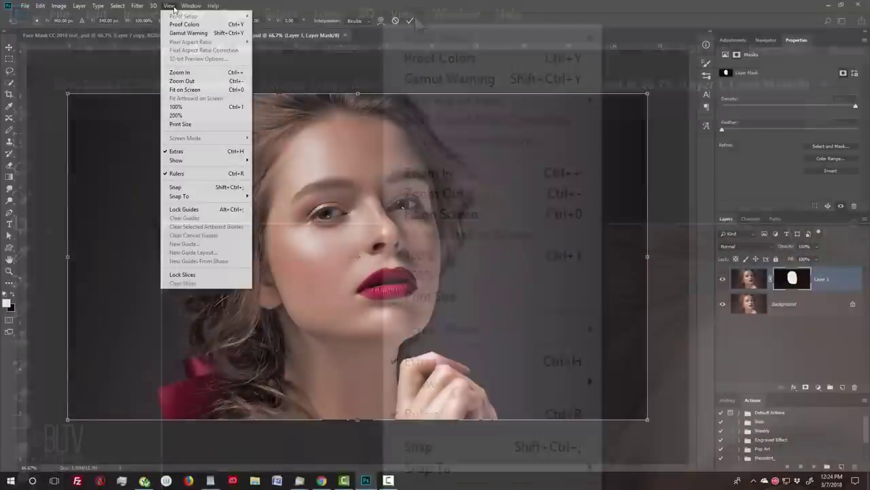
pyautogui.click(416, 20)
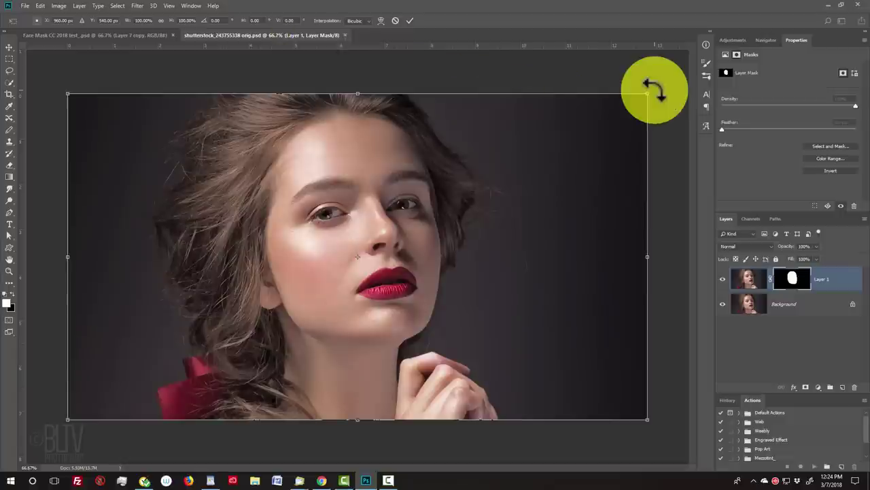
pyautogui.moveTo(653, 88); pyautogui.dragTo(653, 201)
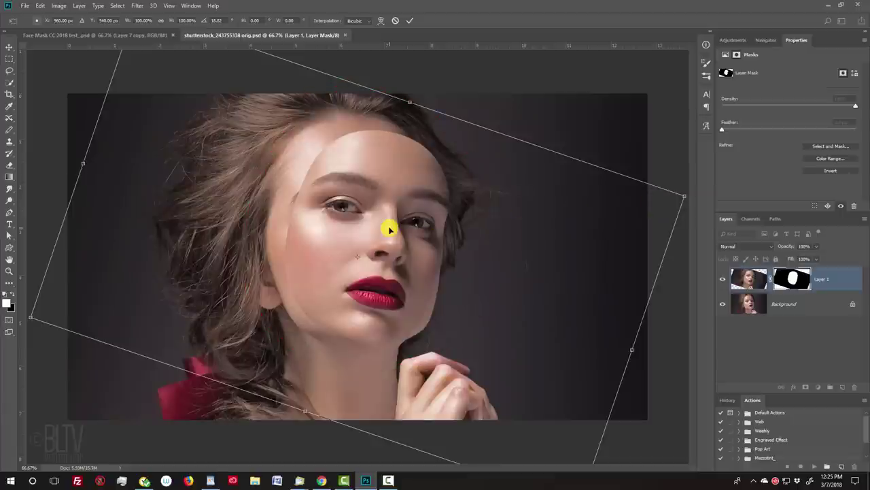
pyautogui.moveTo(388, 227); pyautogui.dragTo(399, 242)
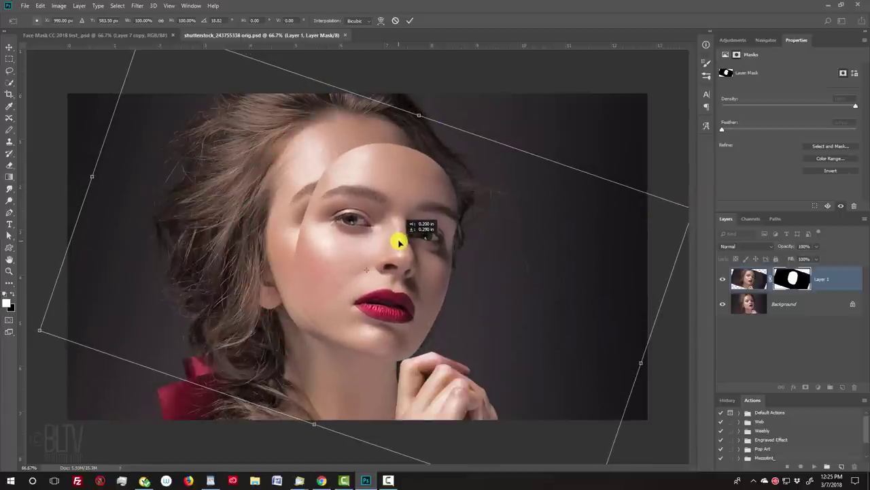
pyautogui.press('Return')
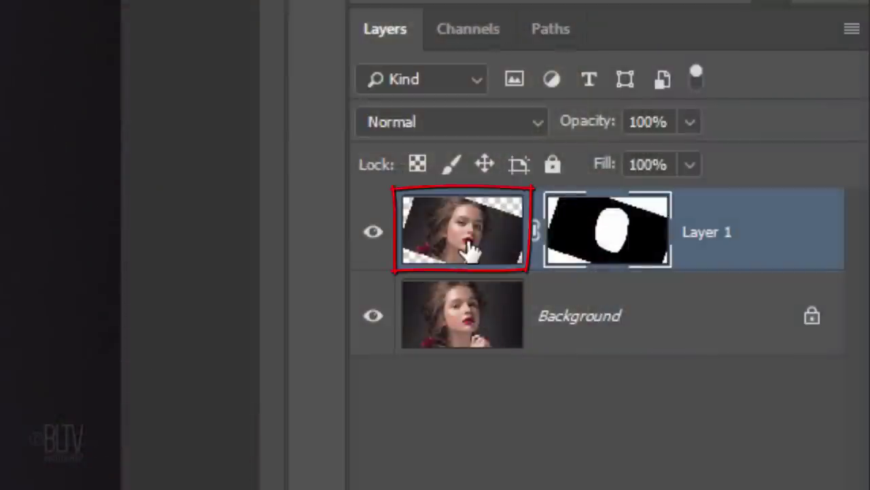
# Step: Give Layer 1 a Smooth Inner Bevel: size 7, angle 124, altitude 32, highlight 10%, shadow 0%
pyautogui.click(469, 252)
pyautogui.doubleClick(470, 252)
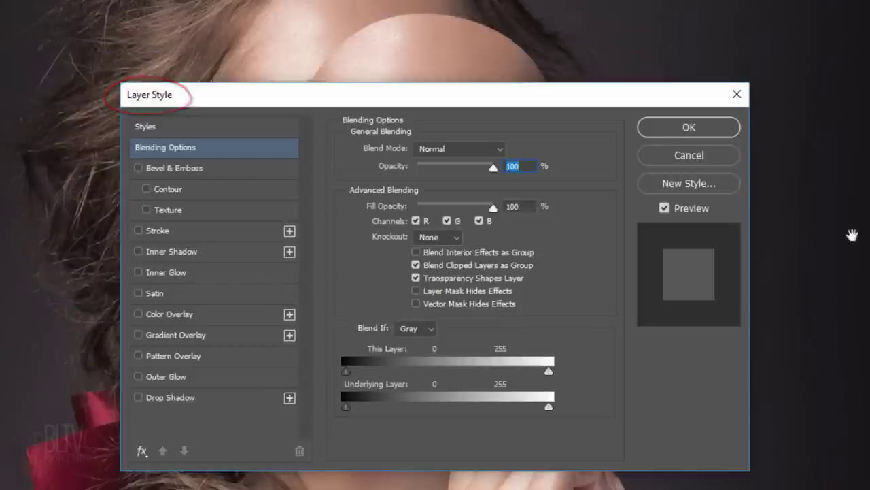
pyautogui.click(171, 167)
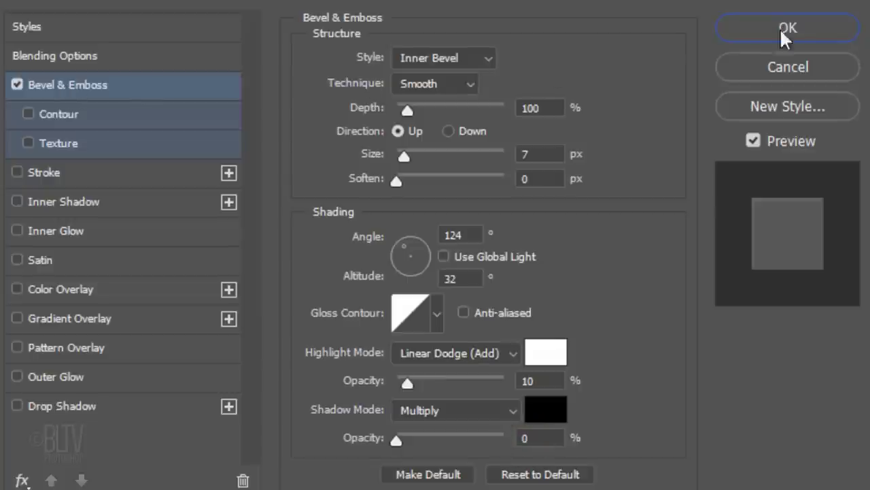
pyautogui.click(798, 28)
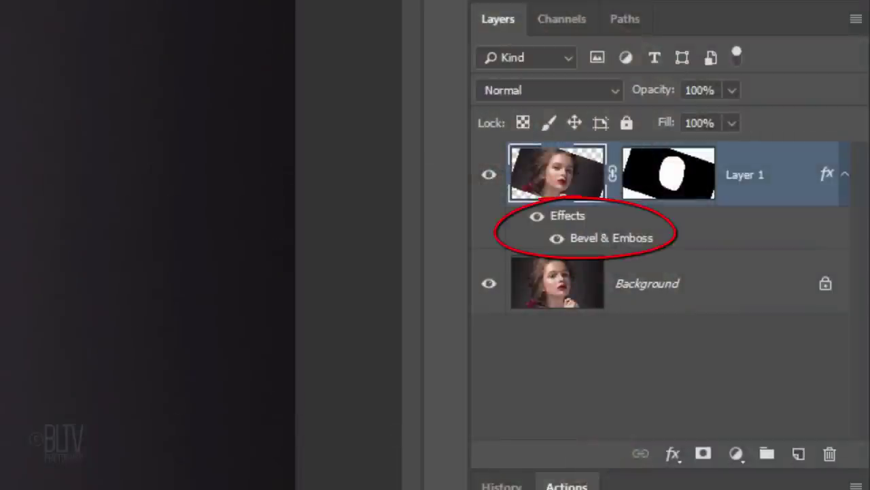
# Step: Add a new empty layer named 'String'
pyautogui.click(845, 176)
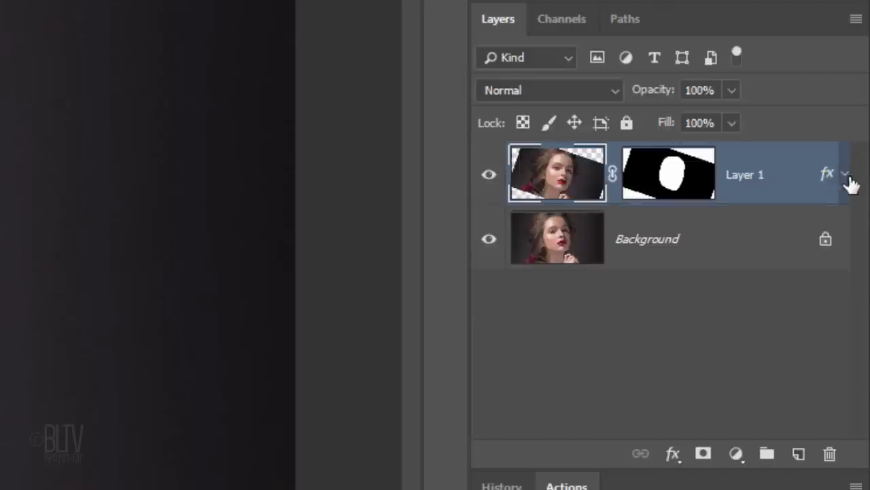
pyautogui.click(798, 454)
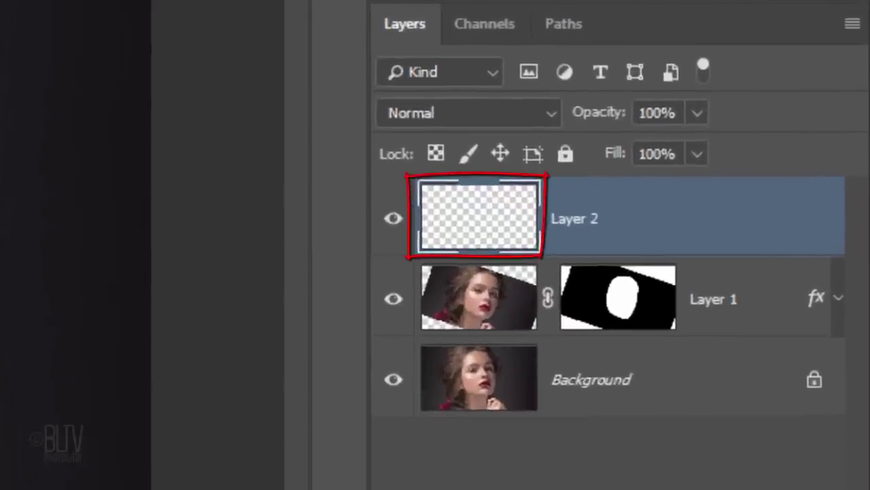
pyautogui.doubleClick(568, 218)
pyautogui.write('S')
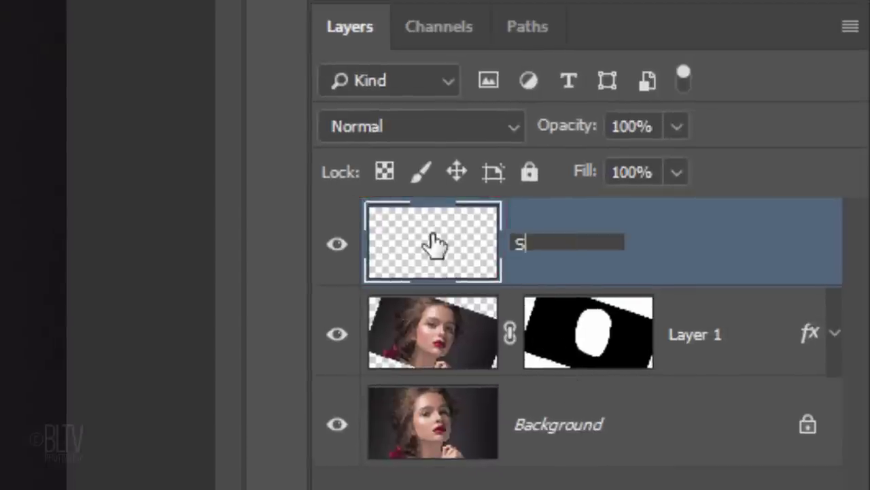
pyautogui.write('tring')
pyautogui.press('Return')
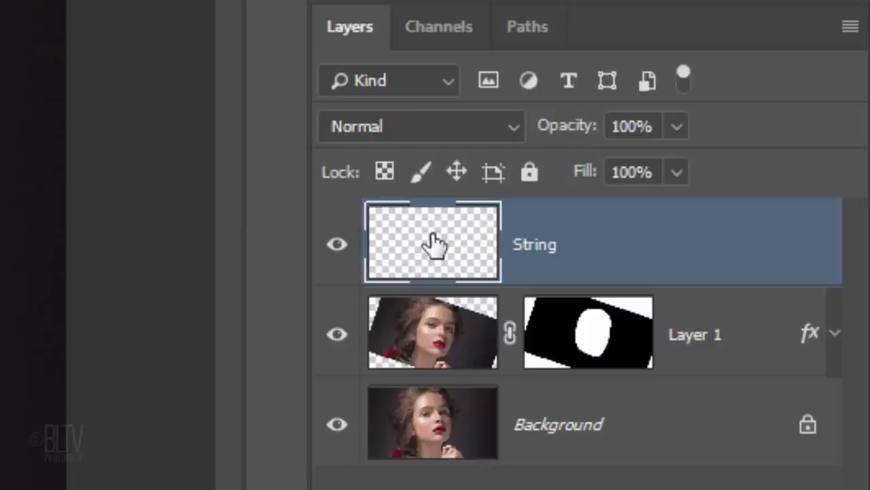
# Step: Put the String layer into a group named 'String' and select the layer
pyautogui.hotkey('ctrl', 'g')
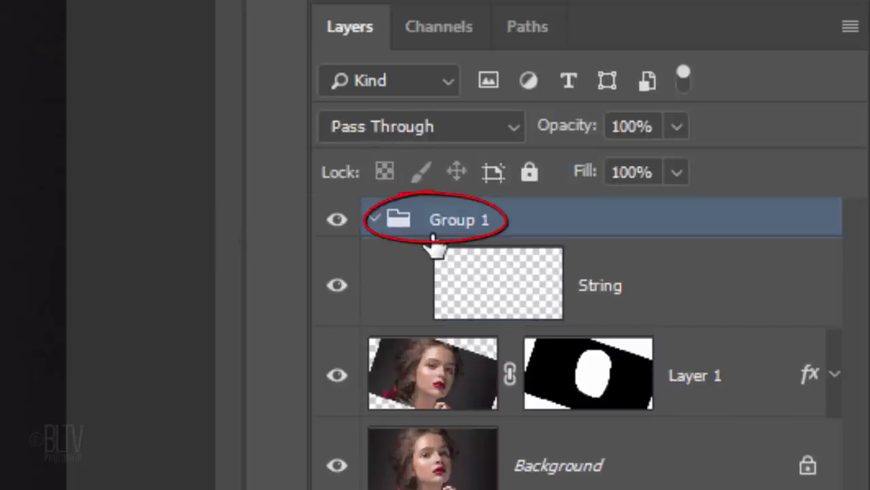
pyautogui.doubleClick(459, 220)
pyautogui.write('Str')
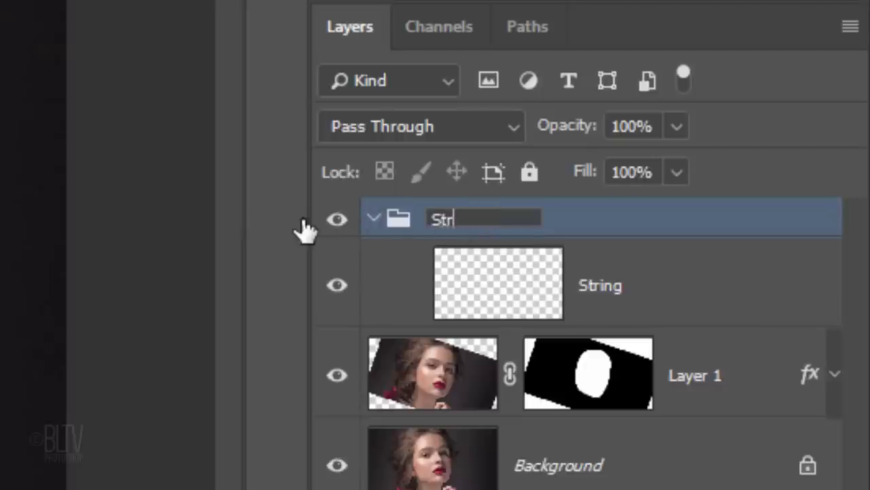
pyautogui.write('ing')
pyautogui.press('Return')
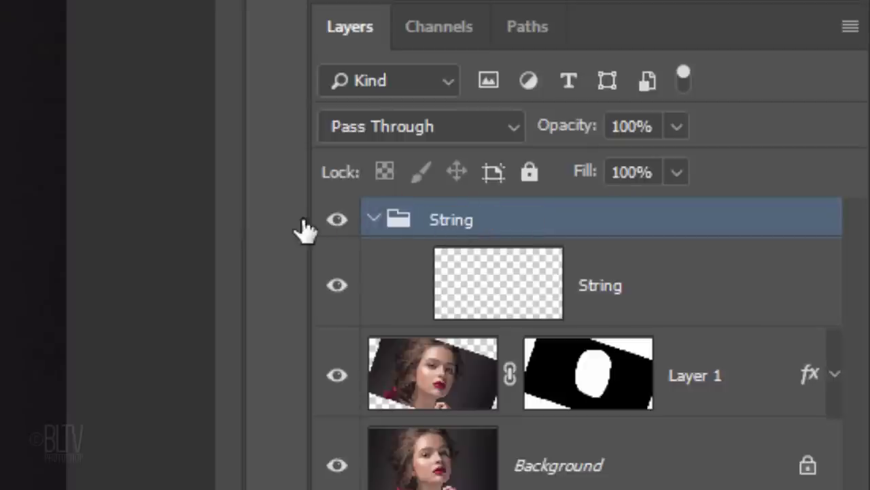
pyautogui.click(501, 289)
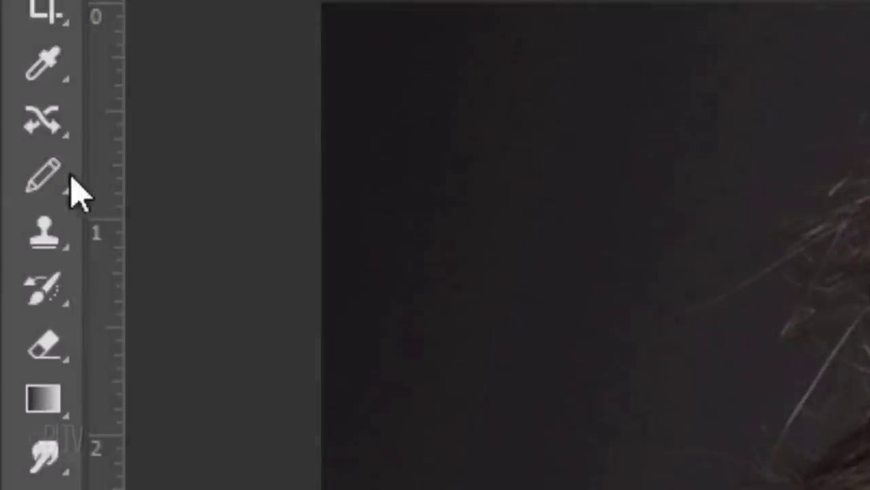
# Step: Switch to the Pencil tool with a 2 px size
pyautogui.rightClick(72, 178)
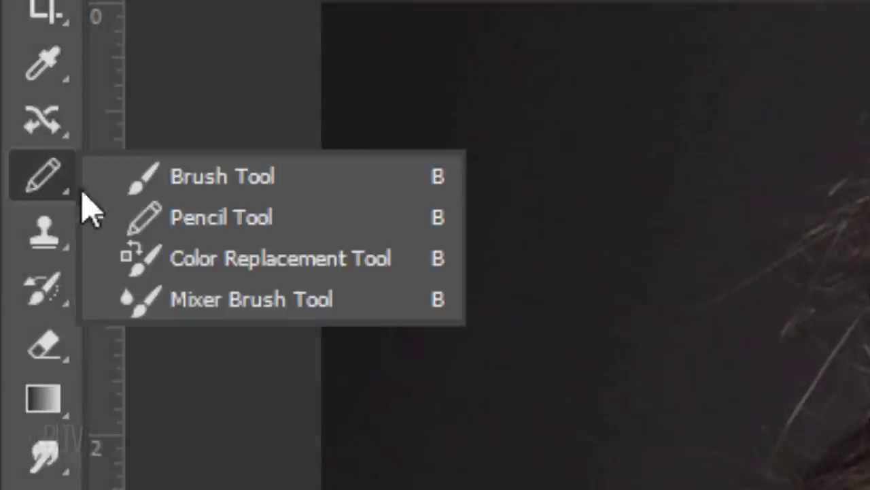
pyautogui.click(204, 221)
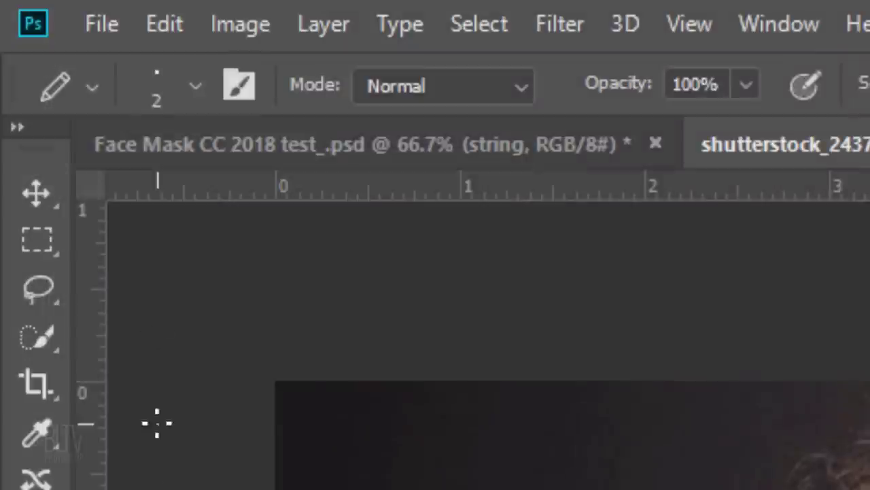
pyautogui.click(195, 87)
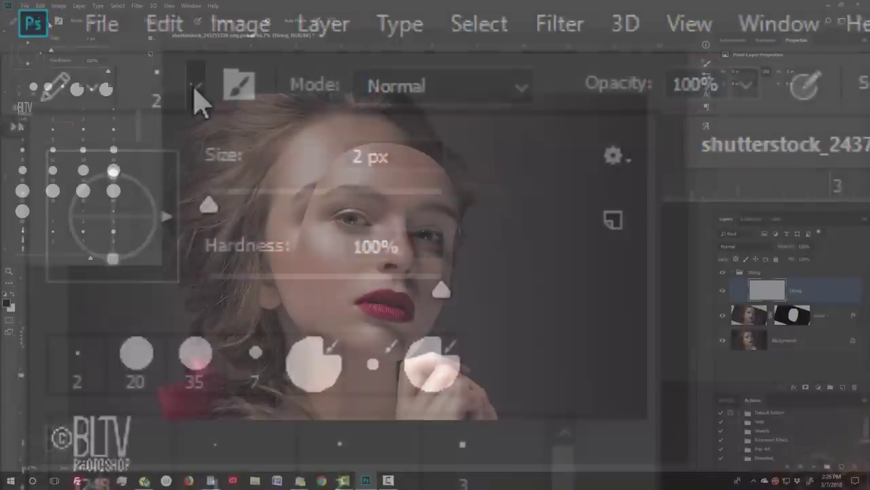
pyautogui.press('Return')
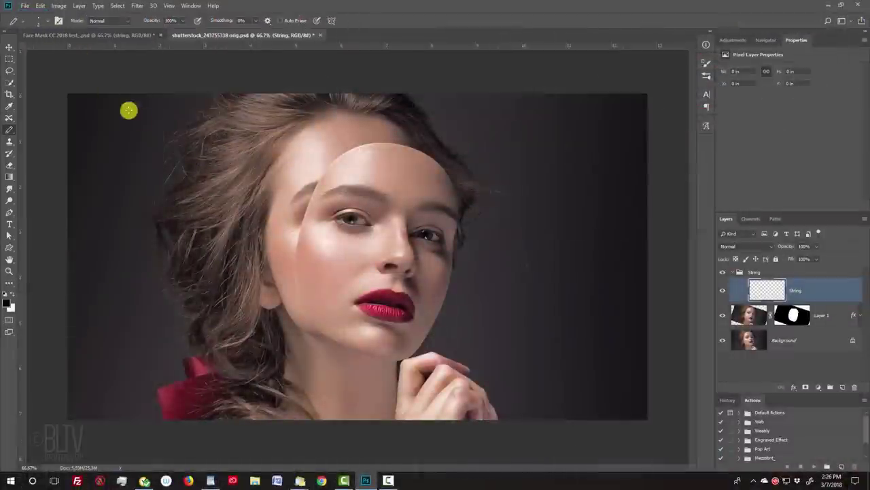
# Step: Draw a straight string line from the hair to the face edge by the eye
pyautogui.press('z')
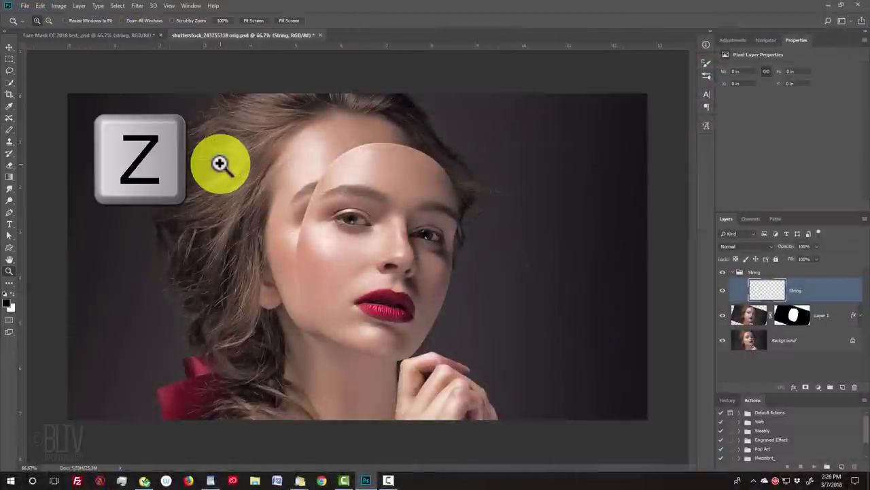
pyautogui.moveTo(221, 159); pyautogui.dragTo(369, 264)
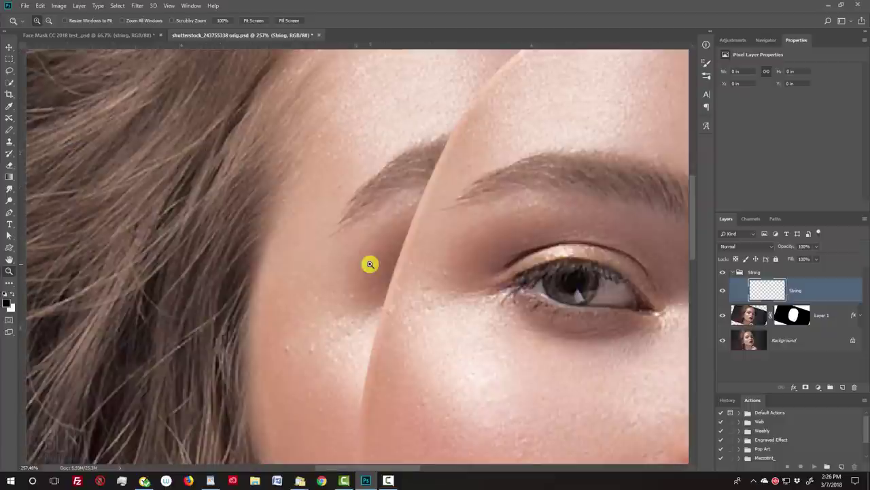
pyautogui.press('b')
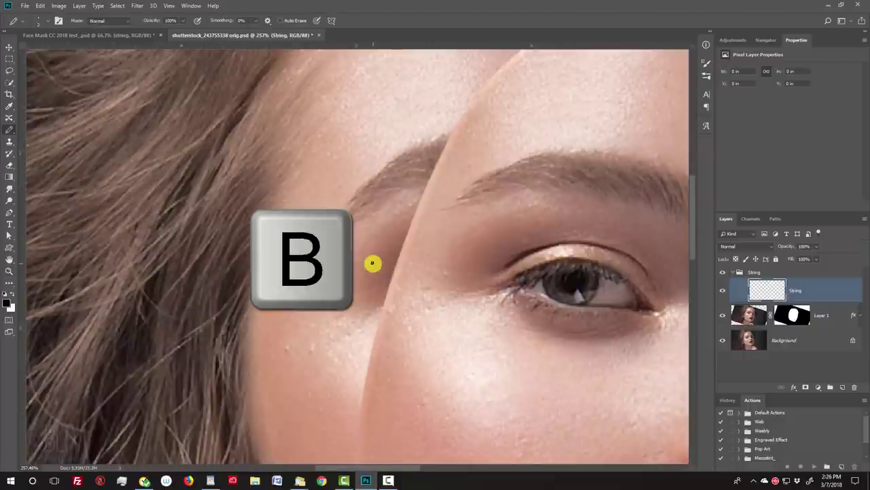
pyautogui.click(141, 306)
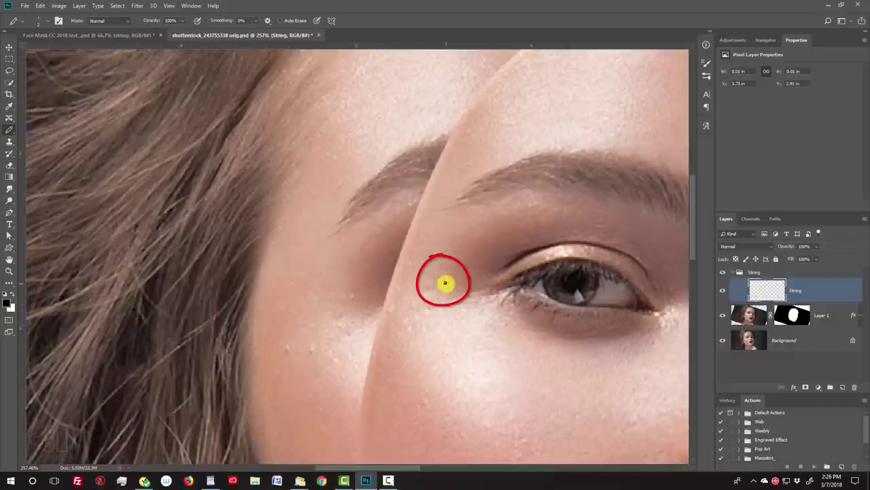
pyautogui.keyDown('shift'); pyautogui.click(444, 282); pyautogui.keyUp('shift')
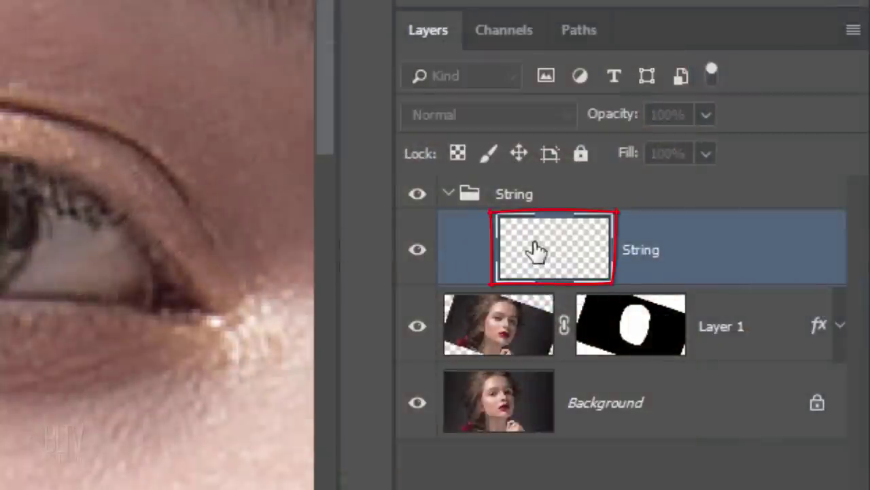
# Step: Enable Bevel & Emboss on the String layer with depth 1000% and size 2 px
pyautogui.doubleClick(535, 250)
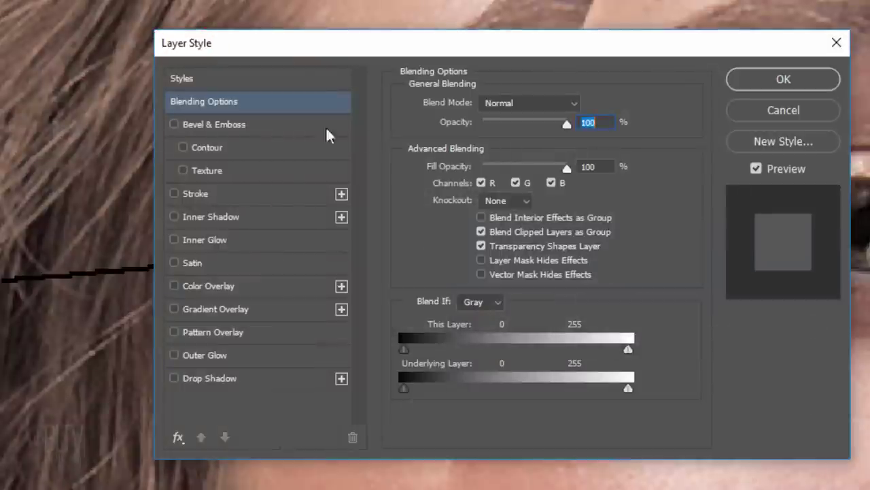
pyautogui.click(219, 124)
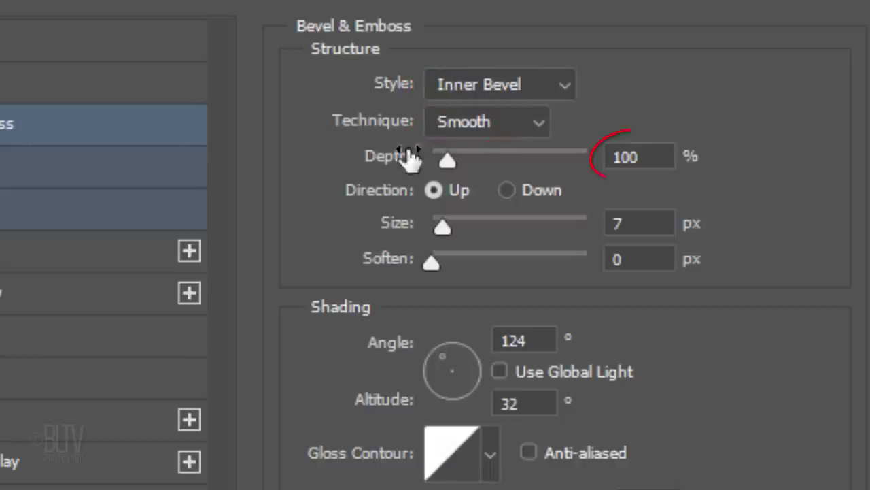
pyautogui.moveTo(447, 161); pyautogui.dragTo(514, 161)
pyautogui.moveTo(629, 191); pyautogui.dragTo(814, 195)
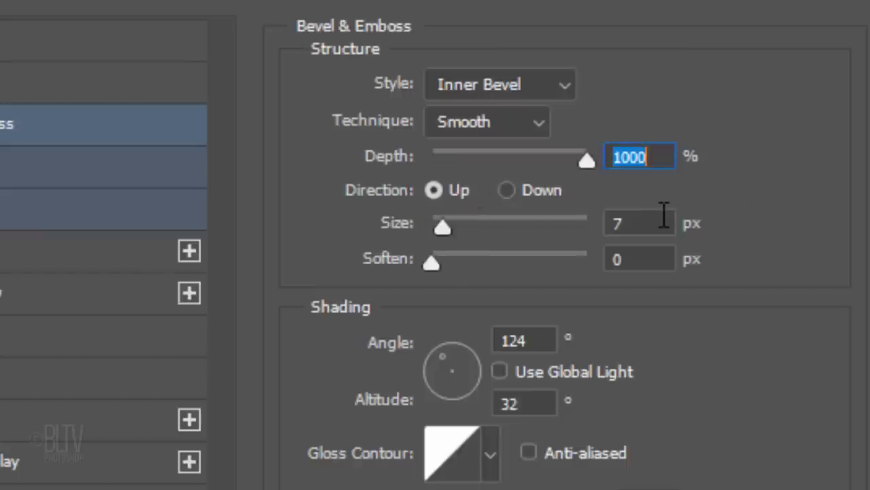
pyautogui.click(650, 223)
pyautogui.press('BackSpace')
pyautogui.write('2')
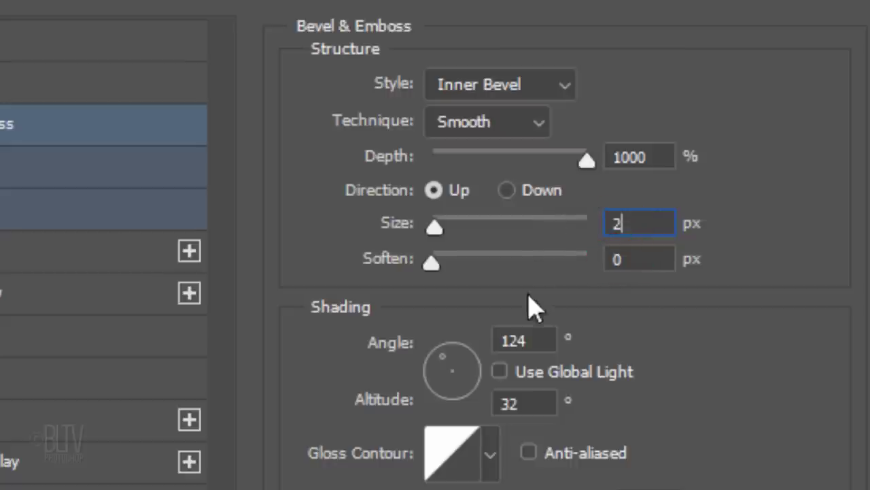
# Step: Set the bevel angle to 55°, altitude 25° and highlight opacity 70%, then apply
pyautogui.click(536, 340)
pyautogui.moveTo(536, 340); pyautogui.dragTo(439, 331)
pyautogui.write('55')
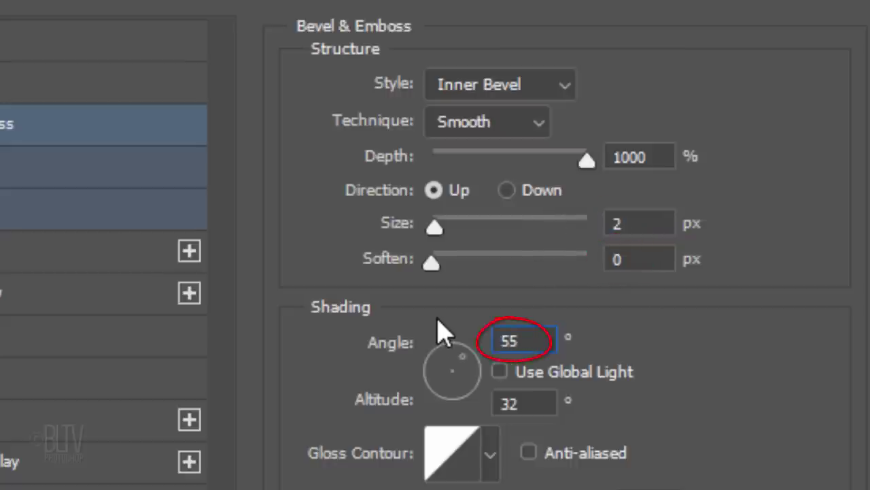
pyautogui.click(521, 398)
pyautogui.moveTo(521, 399); pyautogui.dragTo(378, 368)
pyautogui.write('25')
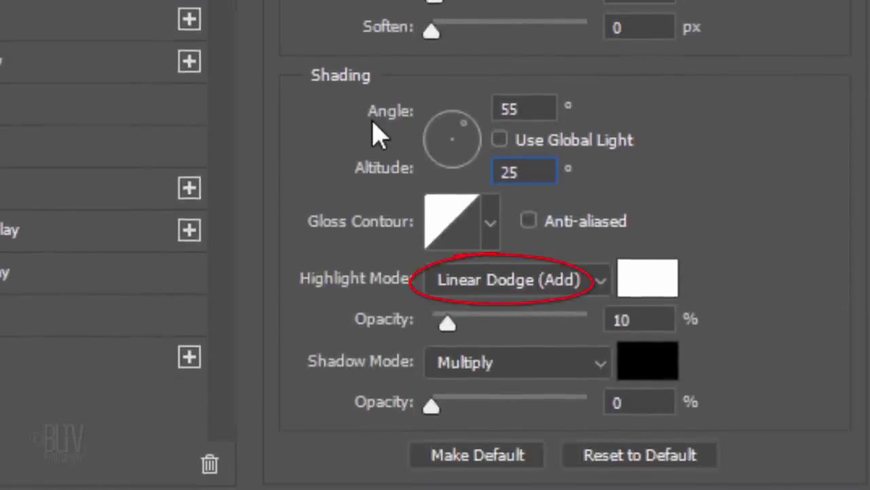
pyautogui.click(620, 317)
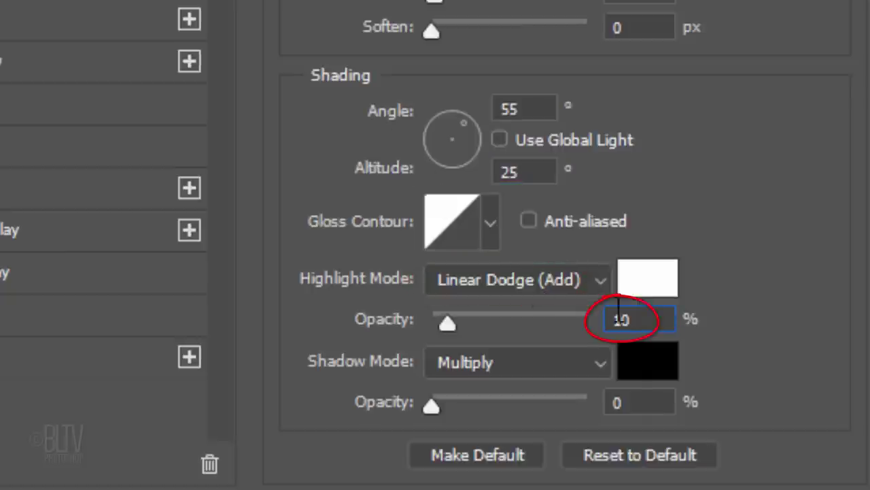
pyautogui.moveTo(446, 323); pyautogui.dragTo(535, 297)
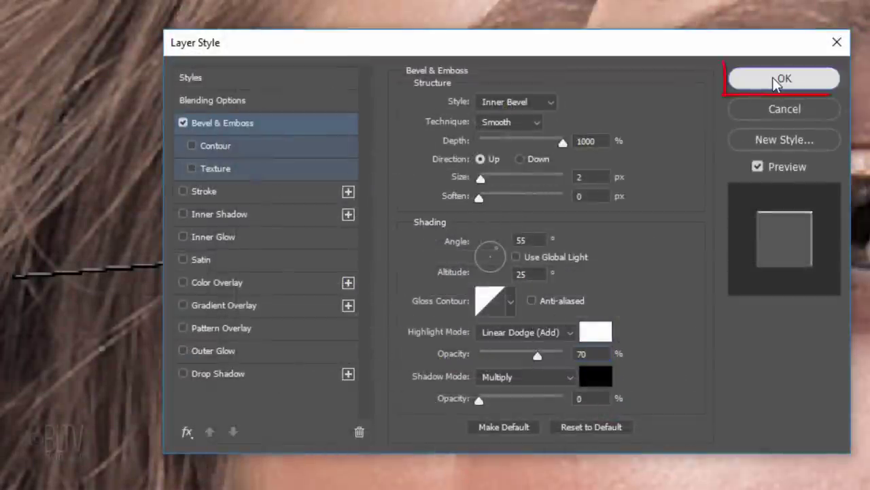
pyautogui.click(775, 82)
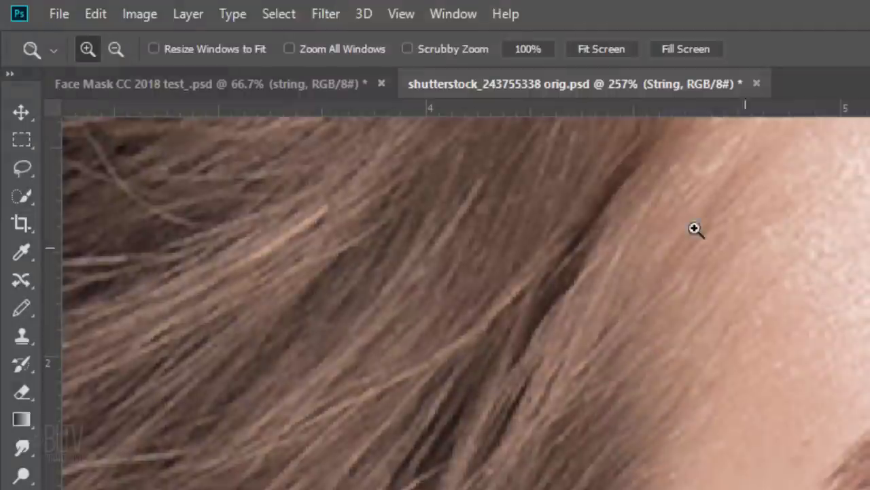
# Step: Apply a 0.5 pixel Gaussian Blur to the string
pyautogui.click(327, 14)
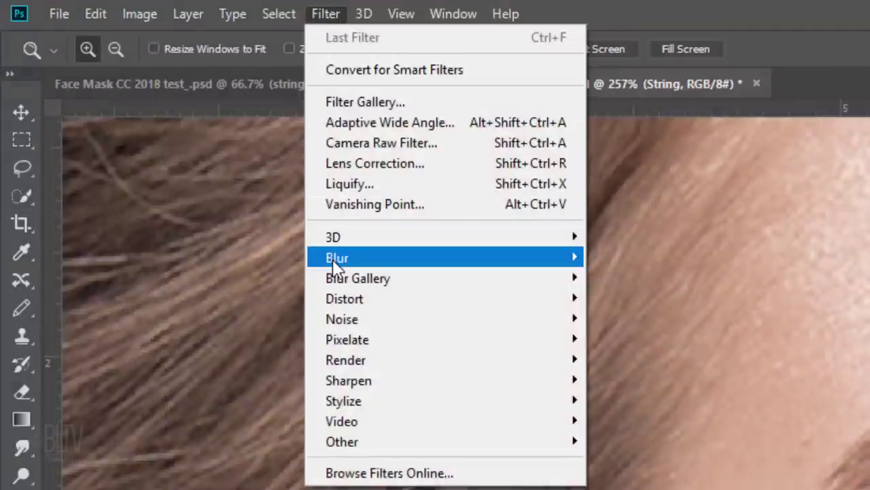
pyautogui.moveTo(332, 259)
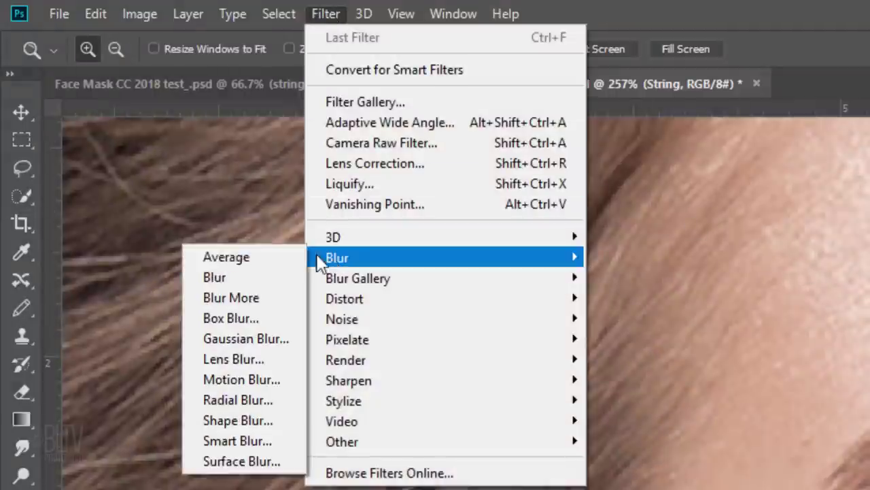
pyautogui.click(246, 340)
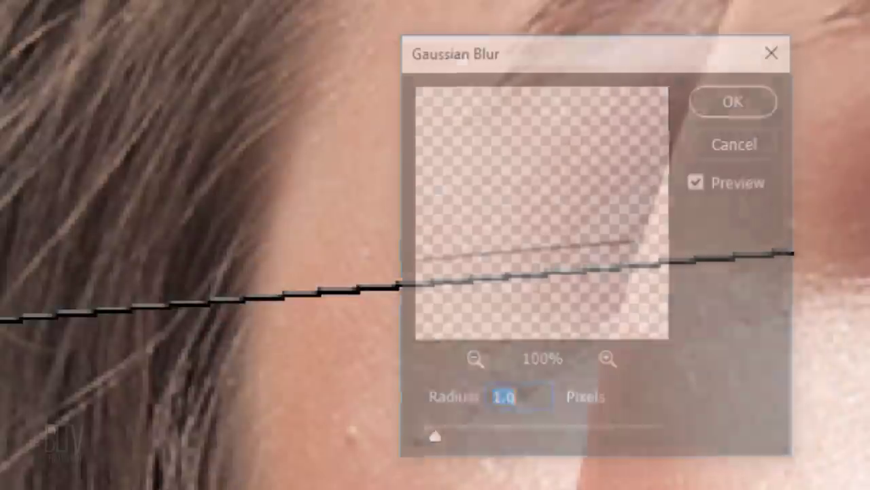
pyautogui.write('.5')
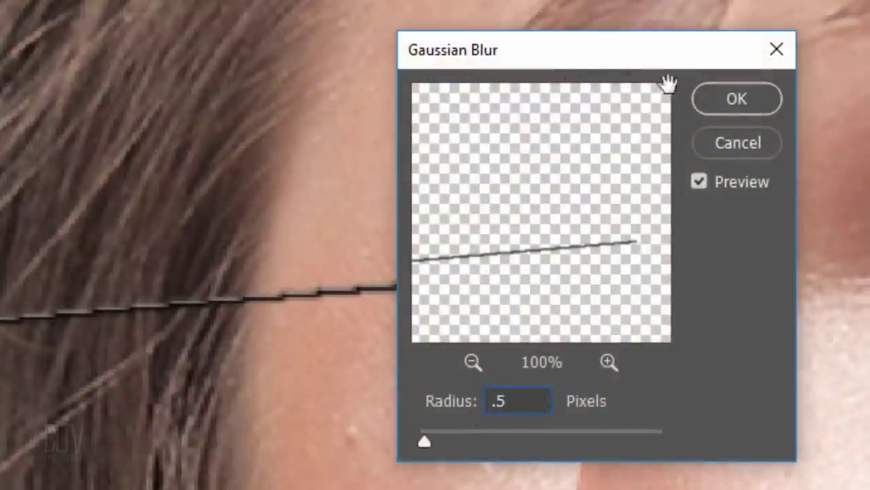
pyautogui.click(740, 103)
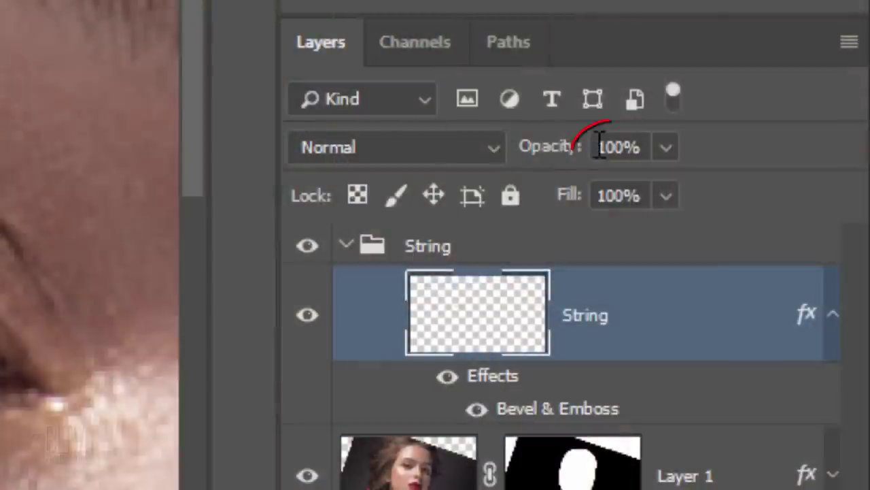
# Step: Set the String layer's opacity to 50%
pyautogui.click(631, 148)
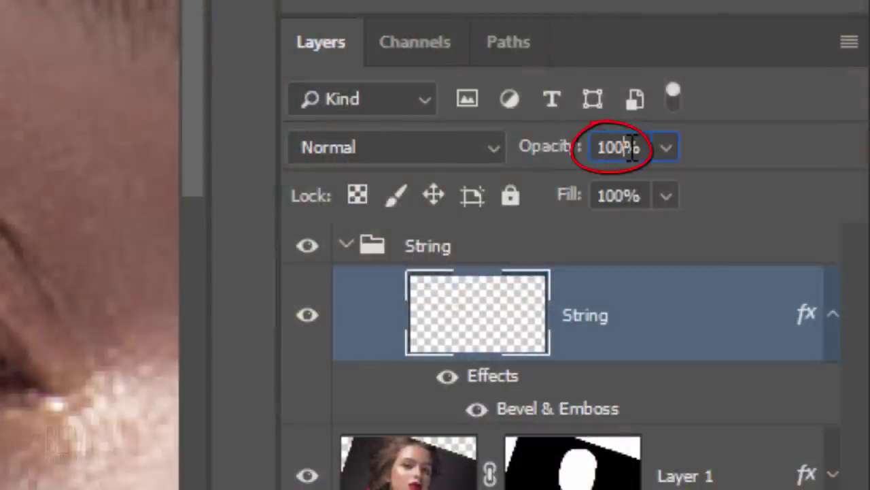
pyautogui.write('50')
pyautogui.press('Return')
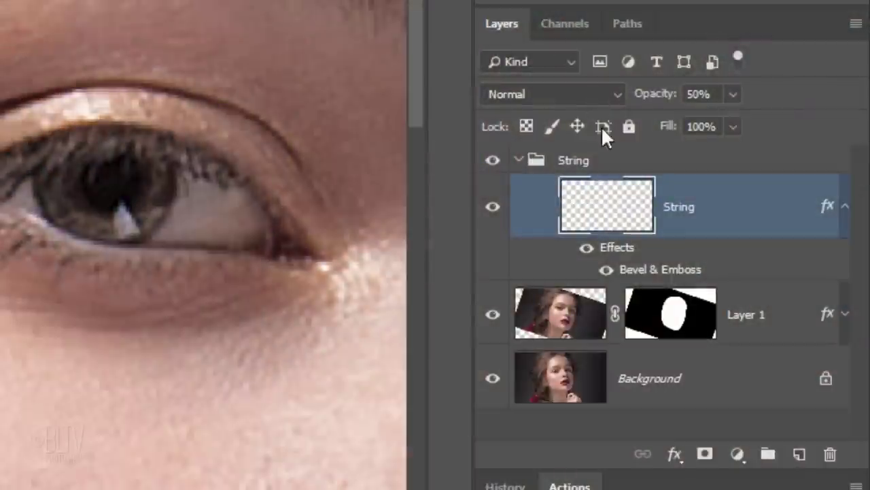
# Step: Add a layer mask to the String layer and choose the paintbrush
pyautogui.click(706, 457)
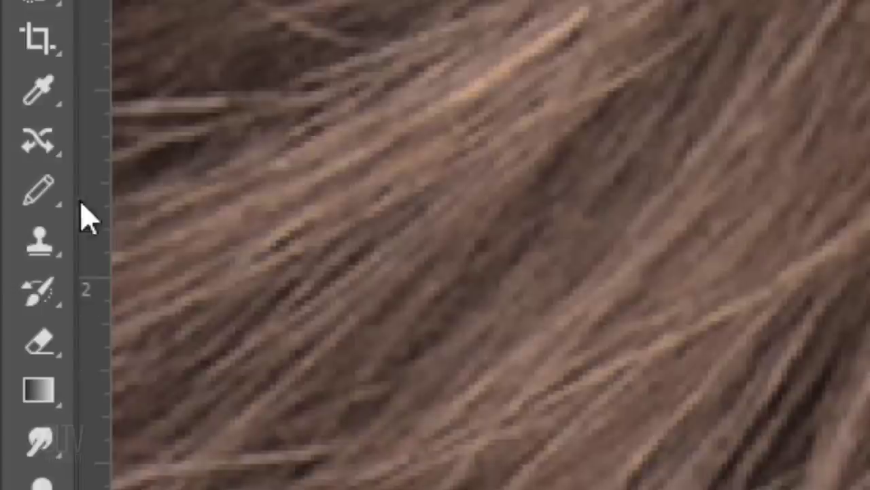
pyautogui.rightClick(58, 192)
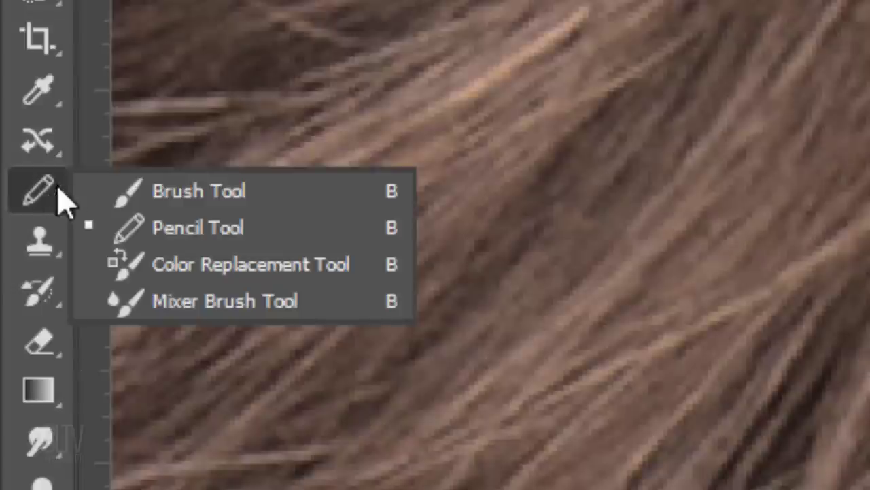
pyautogui.click(202, 194)
pyautogui.click(152, 66)
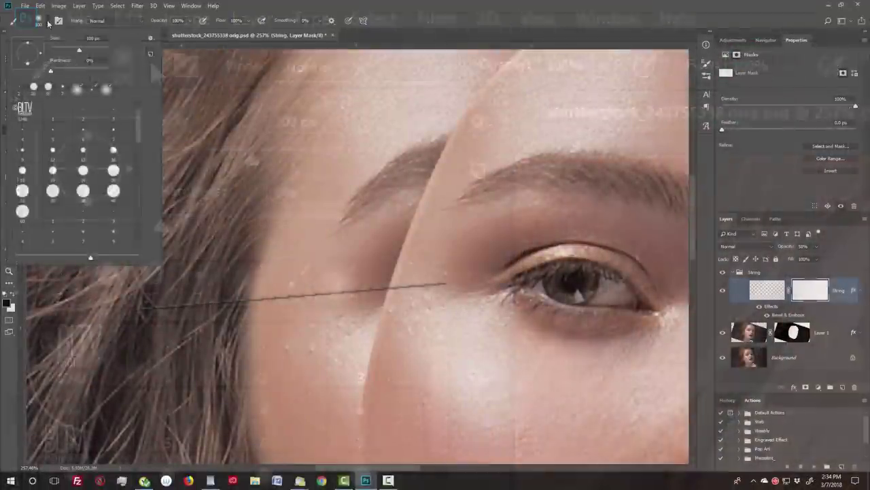
pyautogui.press('Escape')
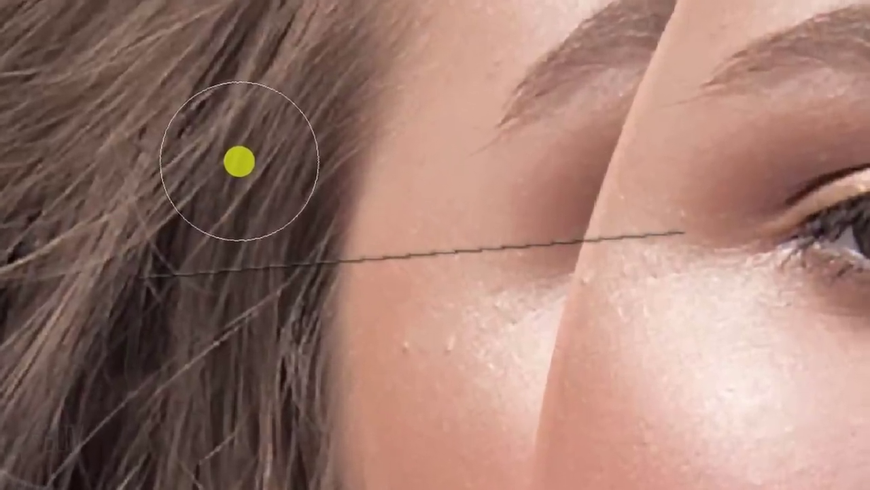
# Step: Shrink the brush to a tiny size and paint out the string's end near the hair
pyautogui.press('capslock')
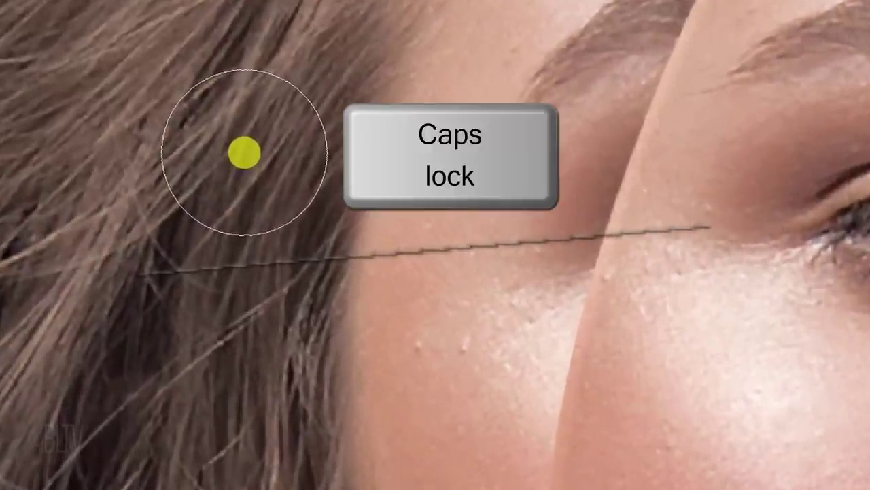
pyautogui.press('capslock')
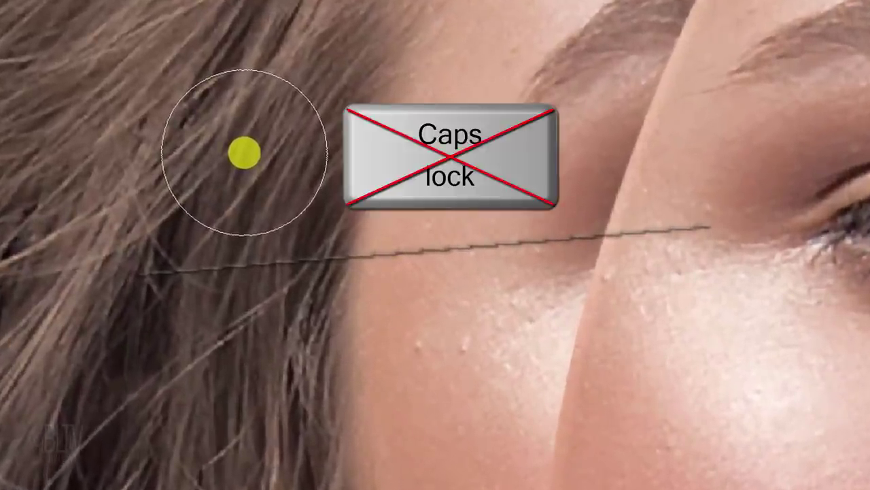
pyautogui.press(']')
pyautogui.press('[')
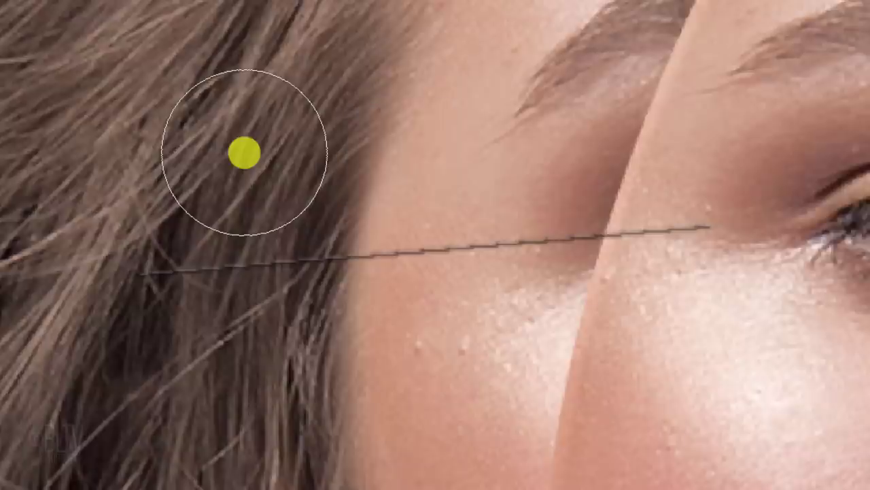
pyautogui.press('[')
pyautogui.press('[')
pyautogui.press('[')
pyautogui.press('[')
pyautogui.press('[')
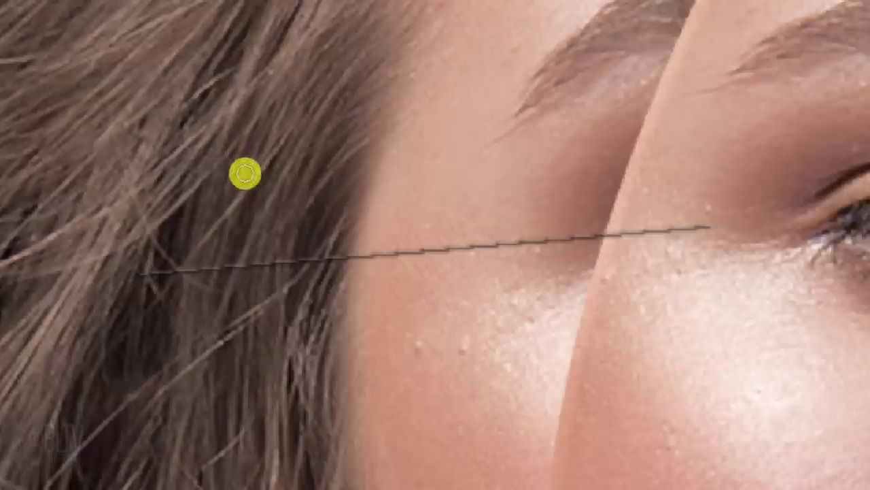
pyautogui.moveTo(298, 258); pyautogui.dragTo(177, 271)
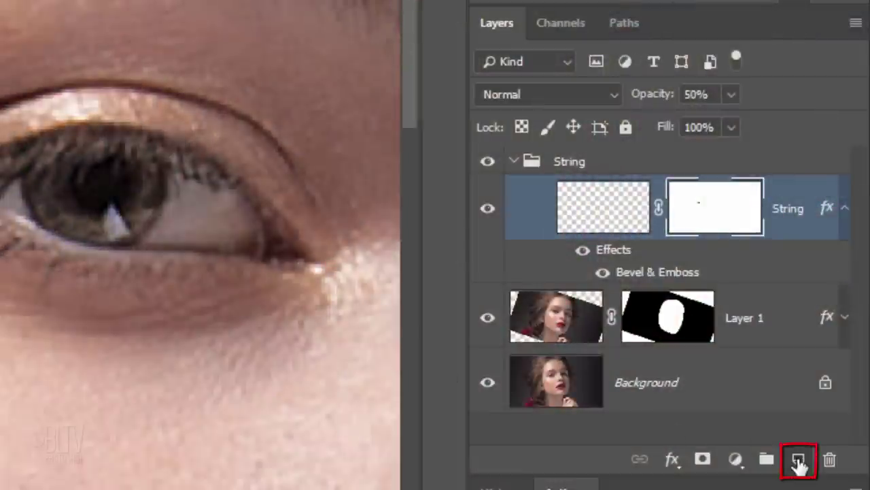
# Step: Add a new empty layer above String and name it 'String shadow'
pyautogui.click(799, 461)
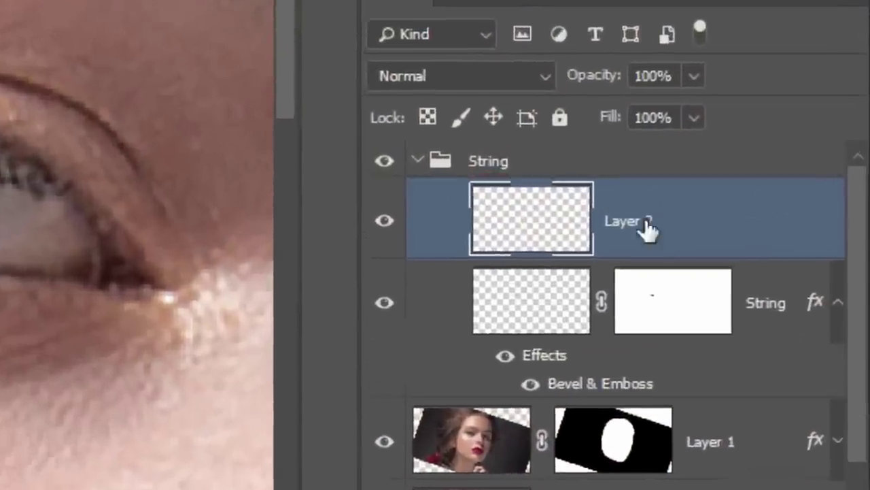
pyautogui.doubleClick(687, 208)
pyautogui.write('String shadow')
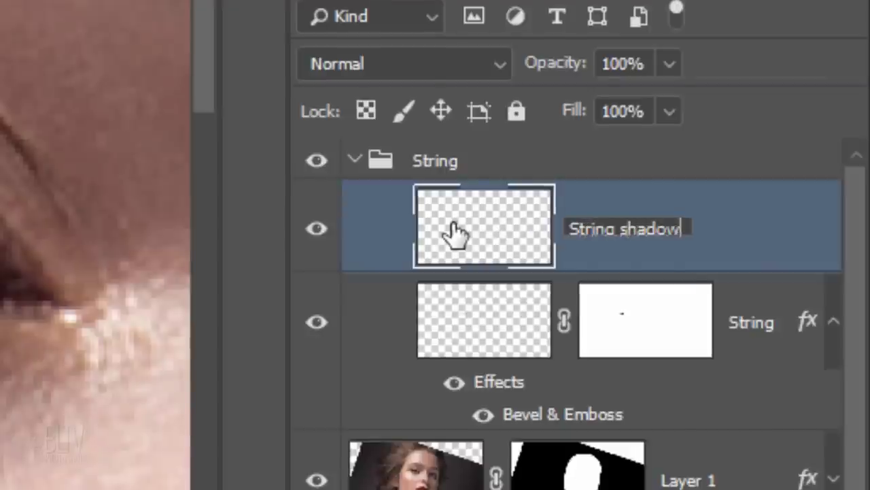
pyautogui.press('Return')
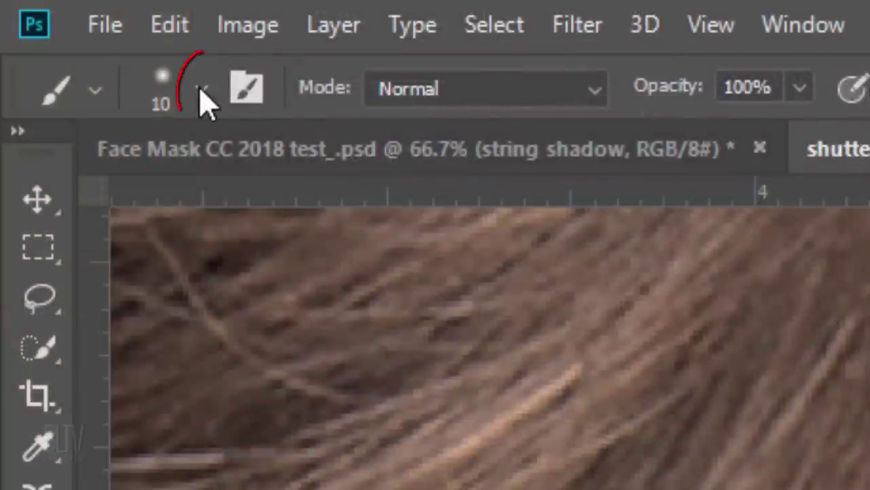
# Step: Set the brush to 2 px and draw a straight dark line beside the string
pyautogui.click(202, 91)
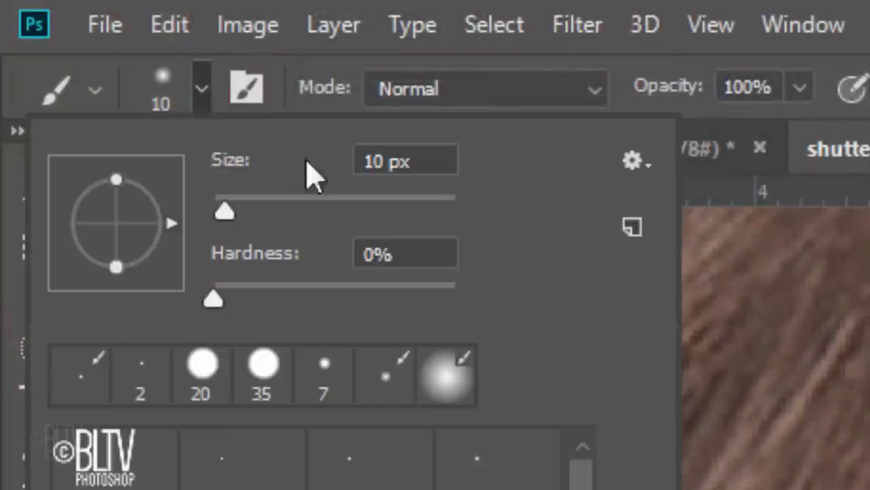
pyautogui.moveTo(307, 171); pyautogui.dragTo(288, 175)
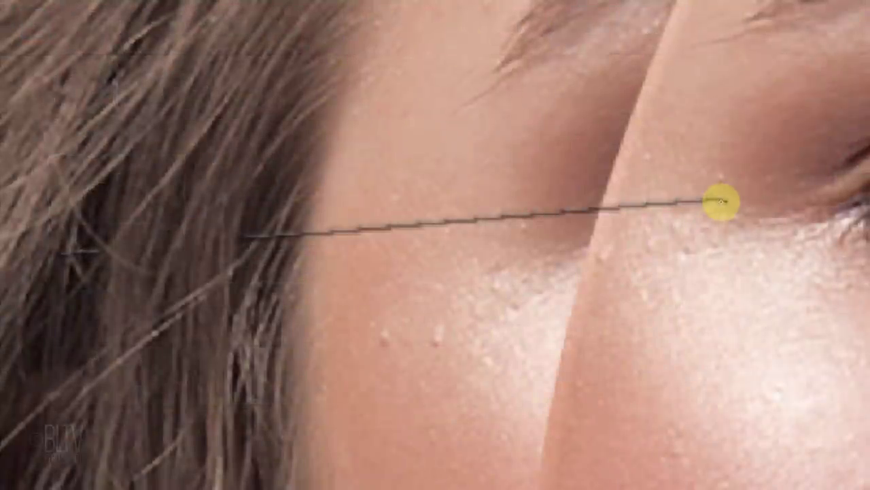
pyautogui.keyDown('shift'); pyautogui.click(60, 257); pyautogui.keyUp('shift')
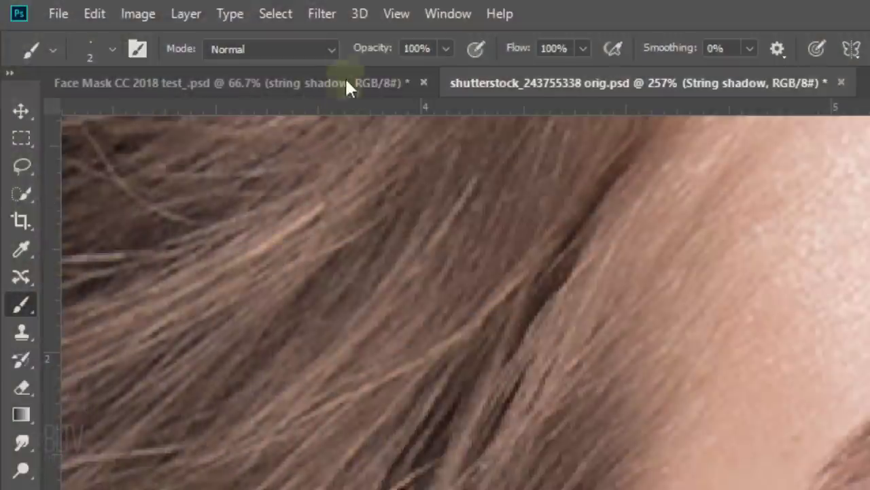
pyautogui.click(322, 14)
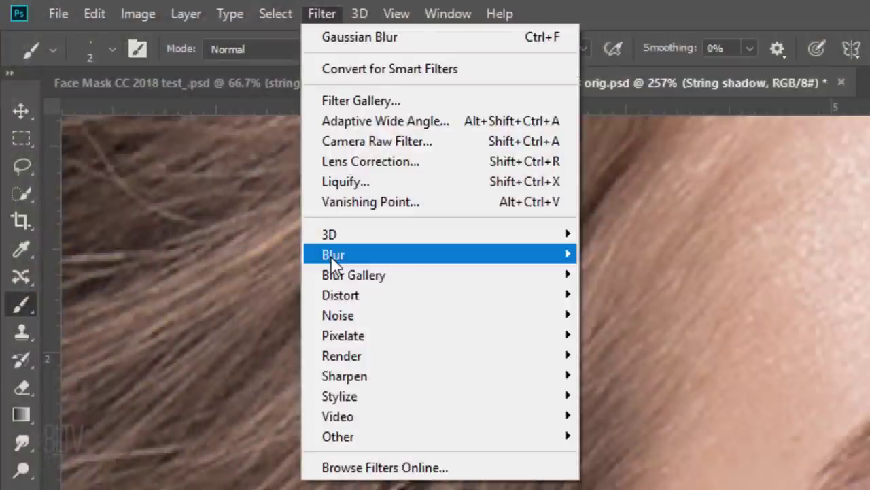
# Step: Soften the shadow line with a Gaussian Blur of radius 1 pixel
pyautogui.moveTo(332, 259)
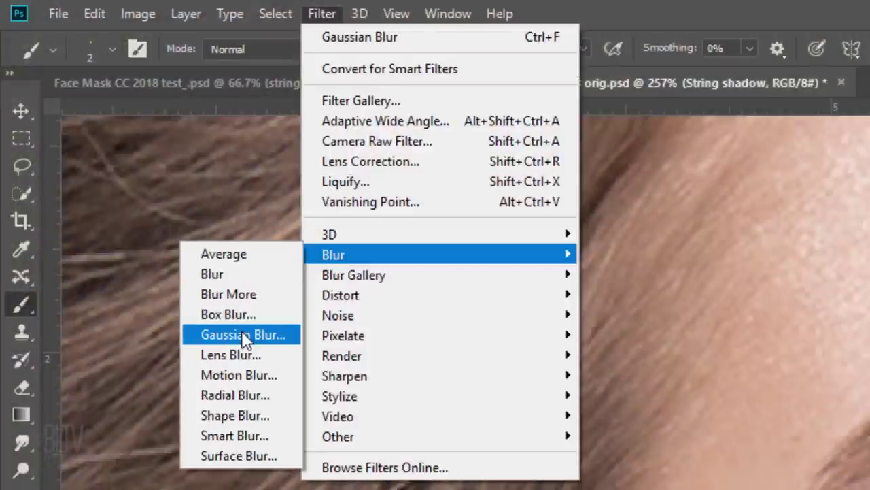
pyautogui.click(243, 334)
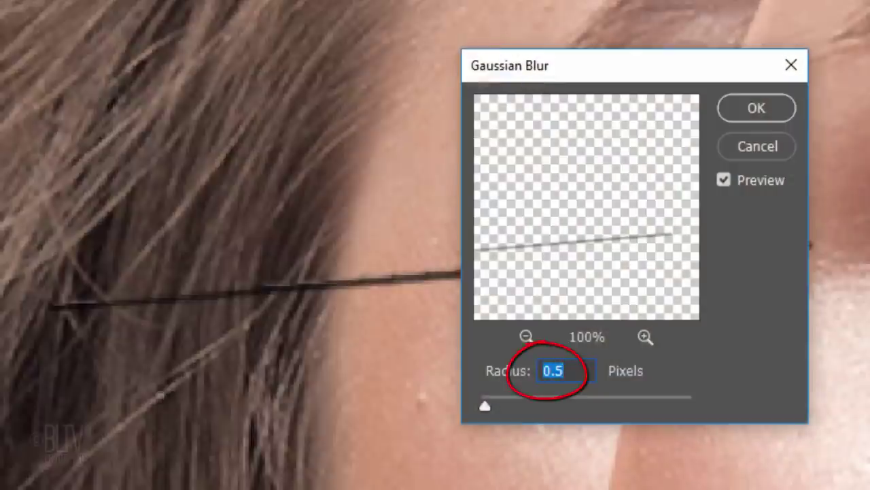
pyautogui.write('1')
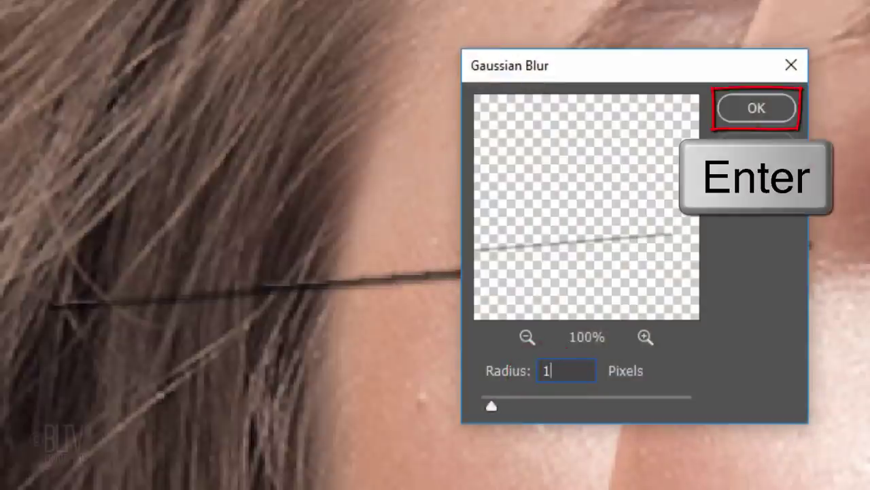
pyautogui.press('Return')
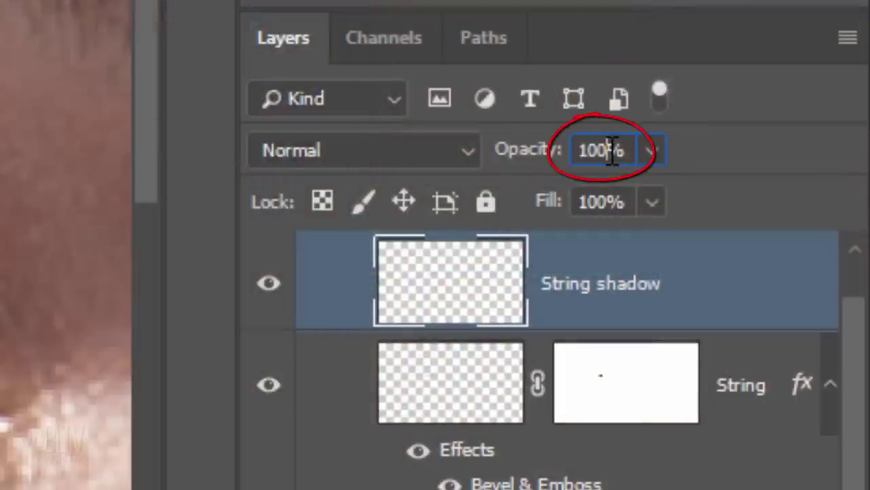
# Step: Lower the String shadow layer's opacity to 40%
pyautogui.doubleClick(611, 149)
pyautogui.write('40')
pyautogui.press('Return')
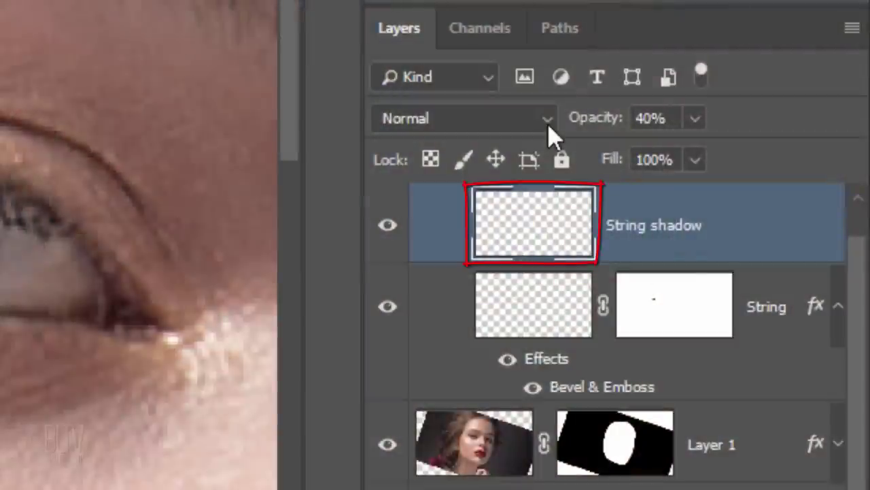
# Step: Duplicate String shadow, hide the copy, and reselect the original layer
pyautogui.hotkey('ctrl', 'j')
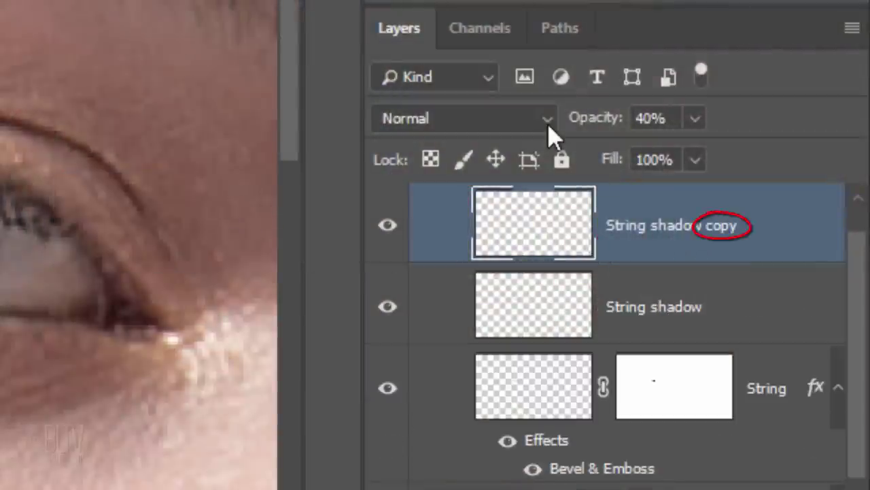
pyautogui.click(387, 227)
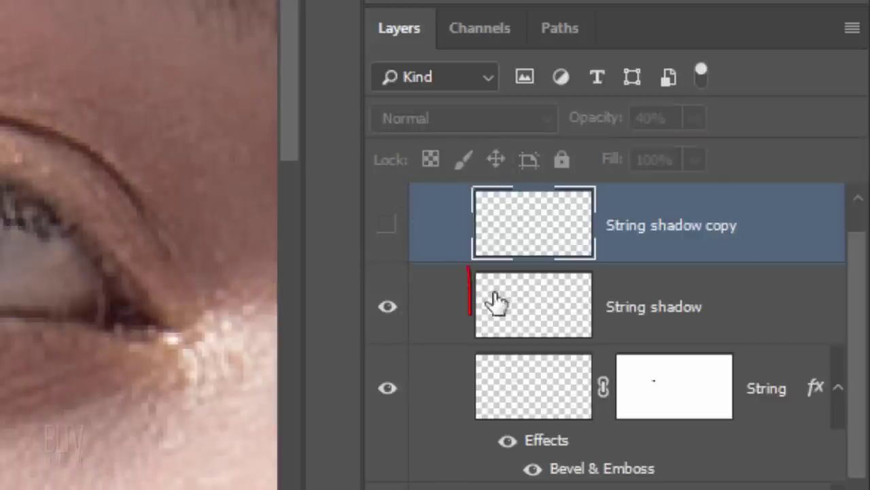
pyautogui.click(529, 323)
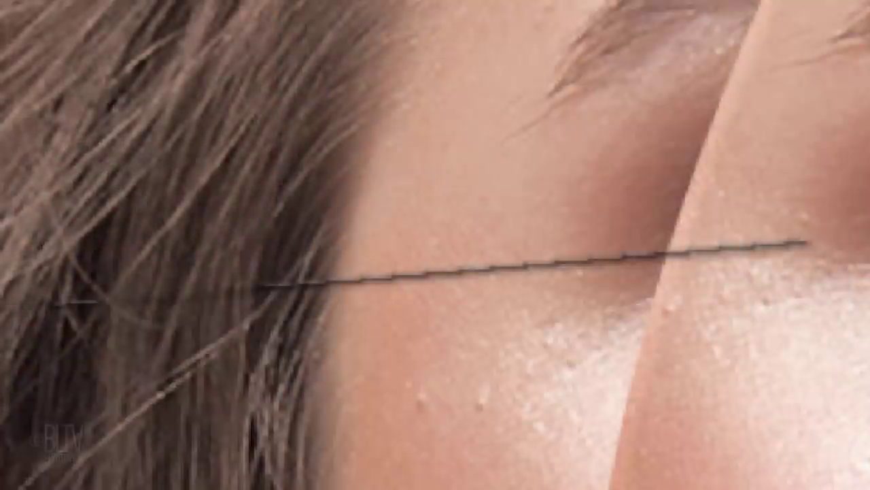
# Step: Put the shadow line into warp mode and bend its right side downward
pyautogui.hotkey('ctrl', 't')
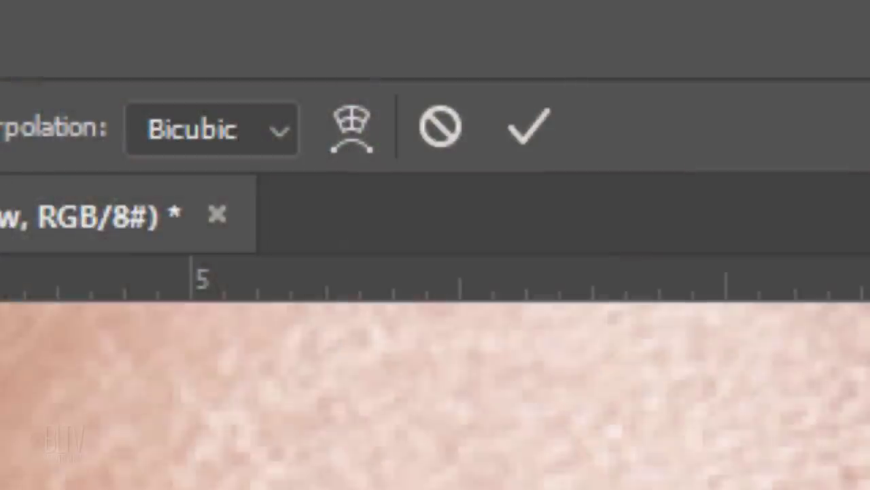
pyautogui.click(350, 139)
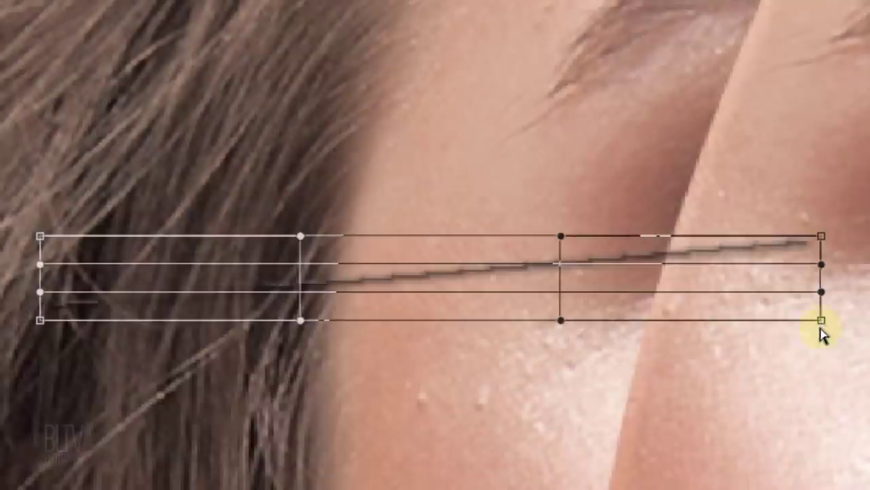
pyautogui.moveTo(820, 319); pyautogui.dragTo(821, 379)
pyautogui.moveTo(821, 291); pyautogui.dragTo(820, 338)
pyautogui.moveTo(820, 264); pyautogui.dragTo(816, 297)
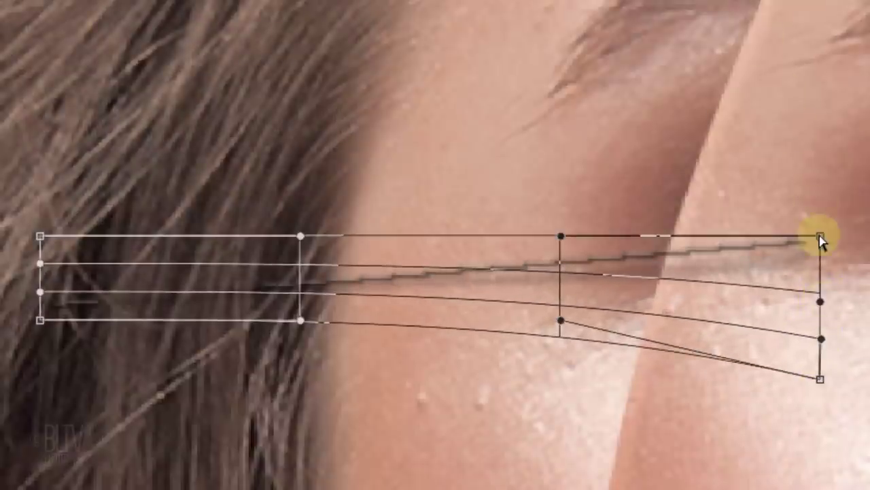
pyautogui.moveTo(820, 237); pyautogui.dragTo(821, 259)
# Step: Bend the left side down, curve the middle along the forehead, and apply the warp
pyautogui.moveTo(40, 319); pyautogui.dragTo(39, 375)
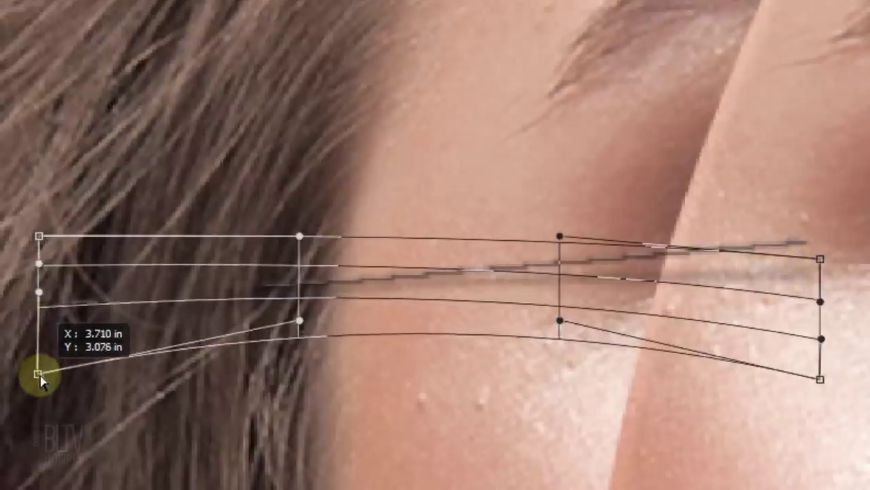
pyautogui.moveTo(40, 292); pyautogui.dragTo(35, 346)
pyautogui.moveTo(41, 263); pyautogui.dragTo(36, 313)
pyautogui.moveTo(39, 236); pyautogui.dragTo(42, 275)
pyautogui.moveTo(404, 272); pyautogui.dragTo(428, 238)
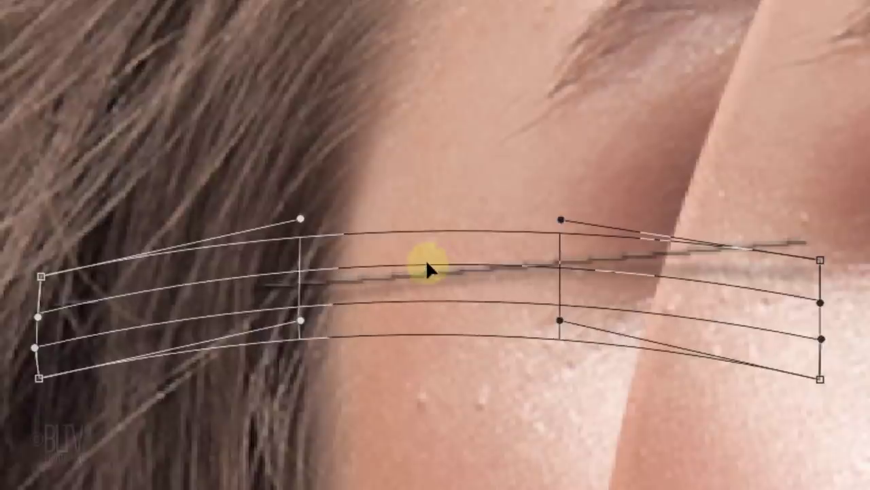
pyautogui.moveTo(429, 334); pyautogui.dragTo(427, 325)
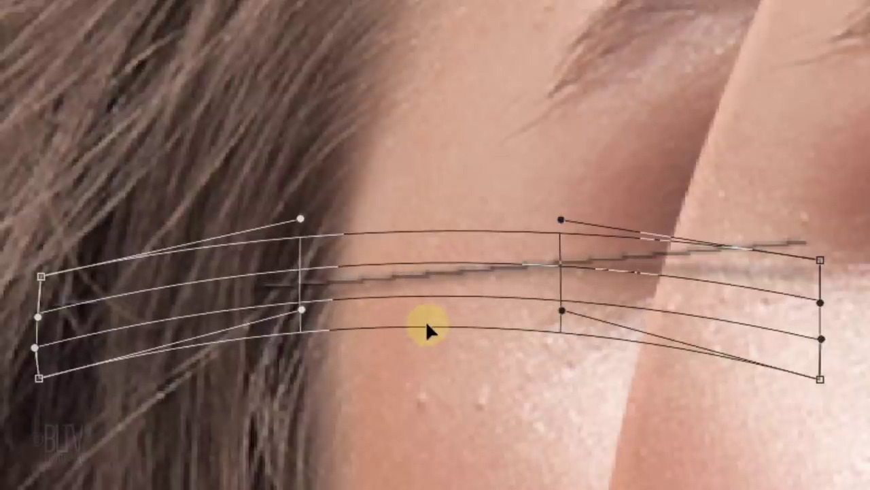
pyautogui.press('Return')
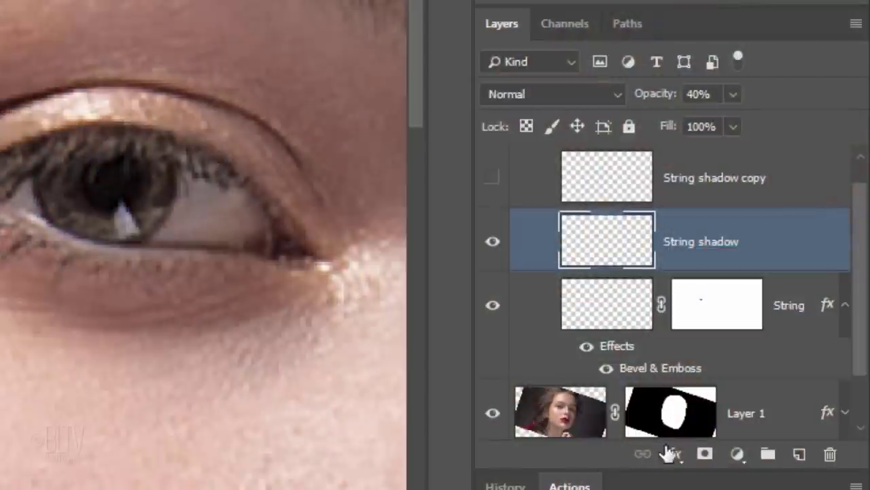
# Step: Mask the String shadow layer and paint out the shadow along the string with an enlarged brush
pyautogui.click(705, 456)
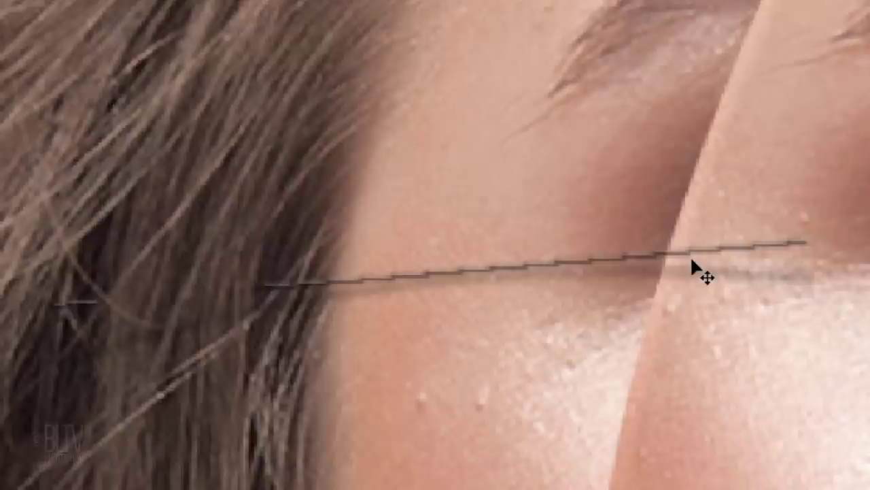
pyautogui.press('b')
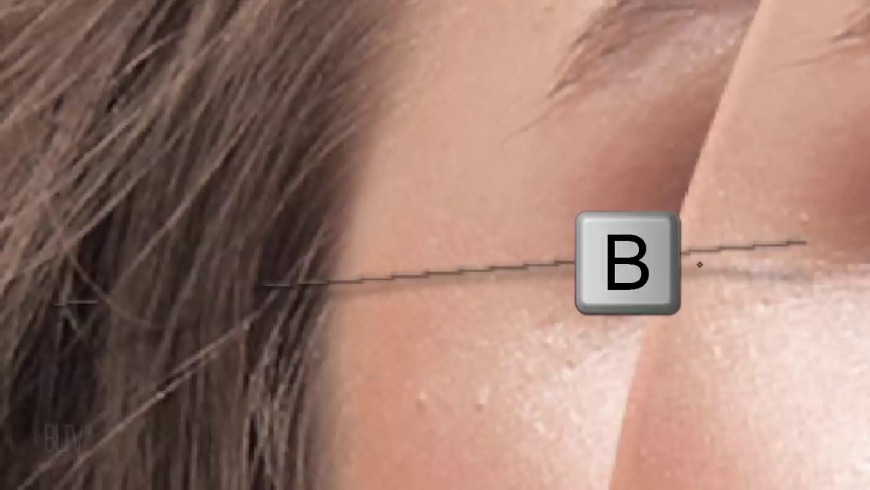
pyautogui.press(']')
pyautogui.press(']')
pyautogui.press(']')
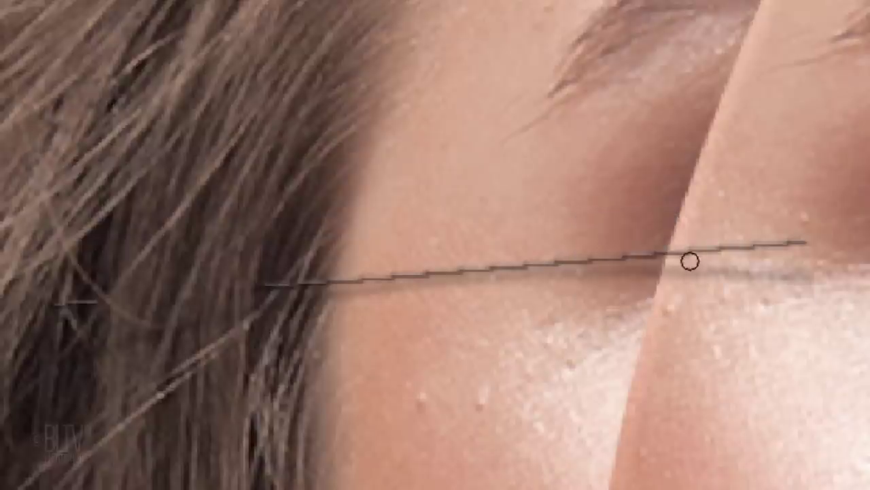
pyautogui.moveTo(673, 274)
pyautogui.mouseDown()
pyautogui.moveTo(753, 273)
pyautogui.moveTo(815, 291)
pyautogui.mouseUp()
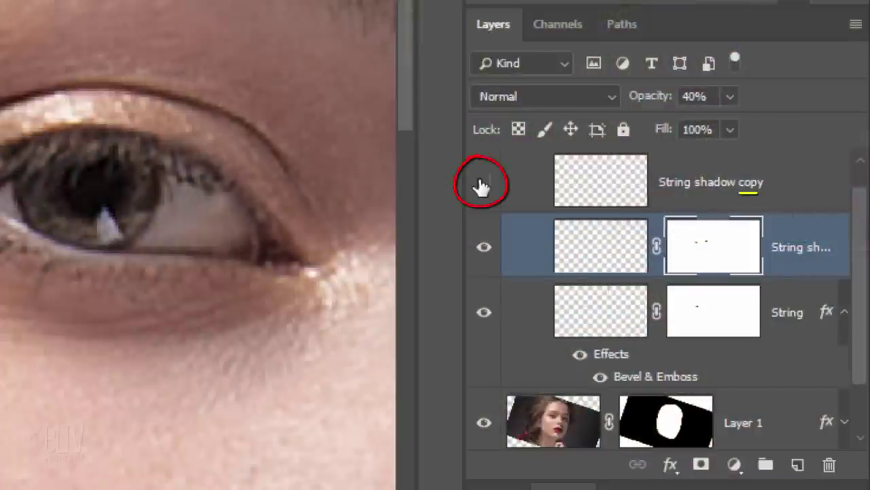
# Step: Show and select String shadow copy, add a mask to it, and adjust the brush size
pyautogui.click(482, 185)
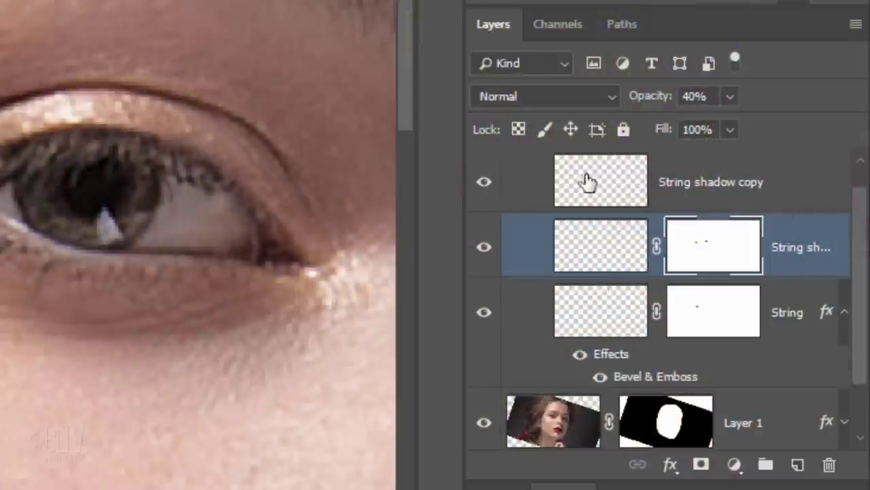
pyautogui.click(605, 181)
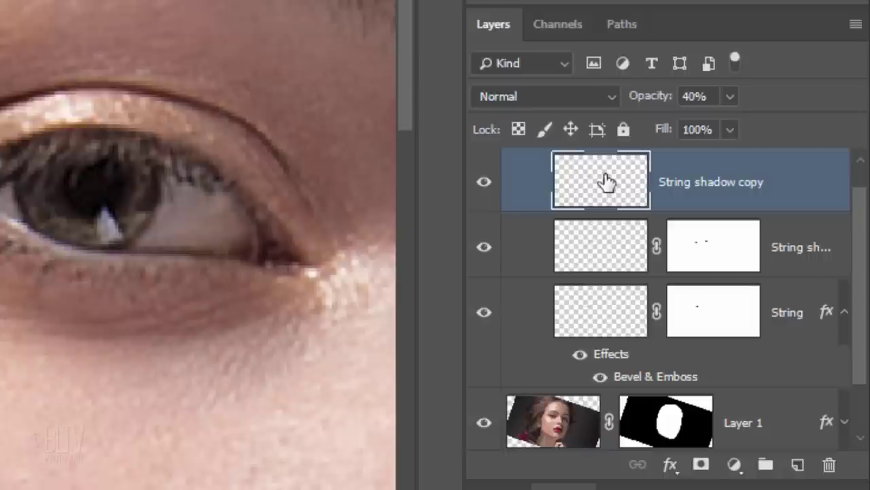
pyautogui.click(700, 466)
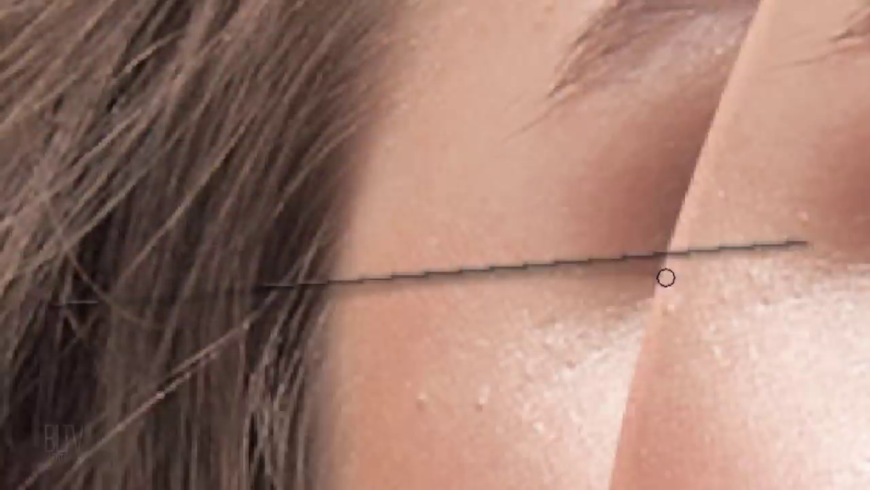
pyautogui.press(']')
pyautogui.press(']')
pyautogui.press(']')
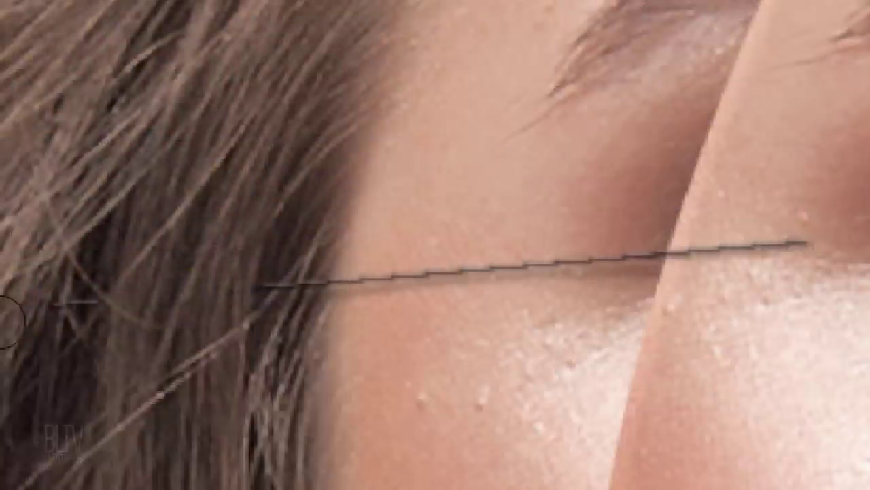
pyautogui.press('[')
pyautogui.press('[')
pyautogui.press('[')
pyautogui.press('[')
pyautogui.press('[')
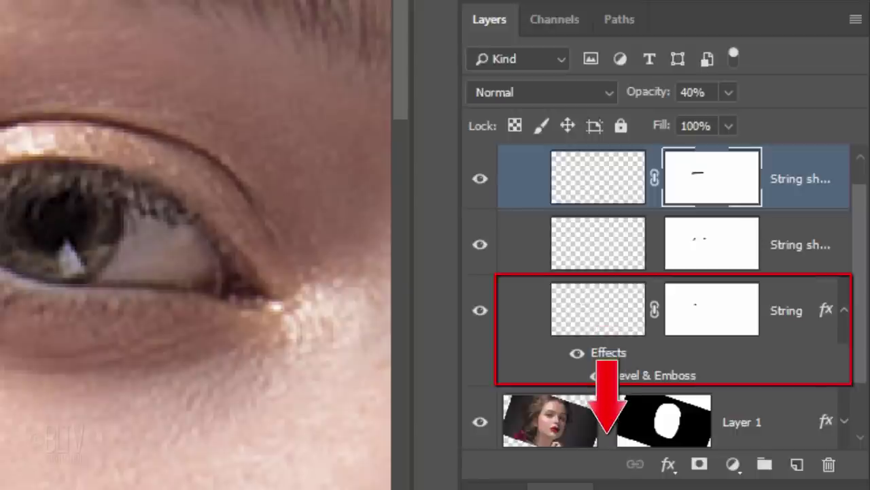
# Step: Add a new layer below String and name it 'Hole'
pyautogui.click(594, 317)
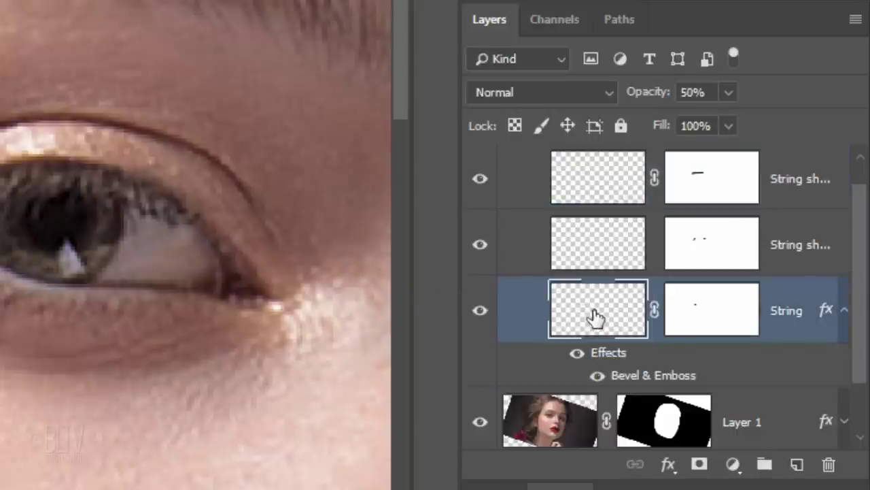
pyautogui.keyDown('ctrl'); pyautogui.click(795, 467); pyautogui.keyUp('ctrl')
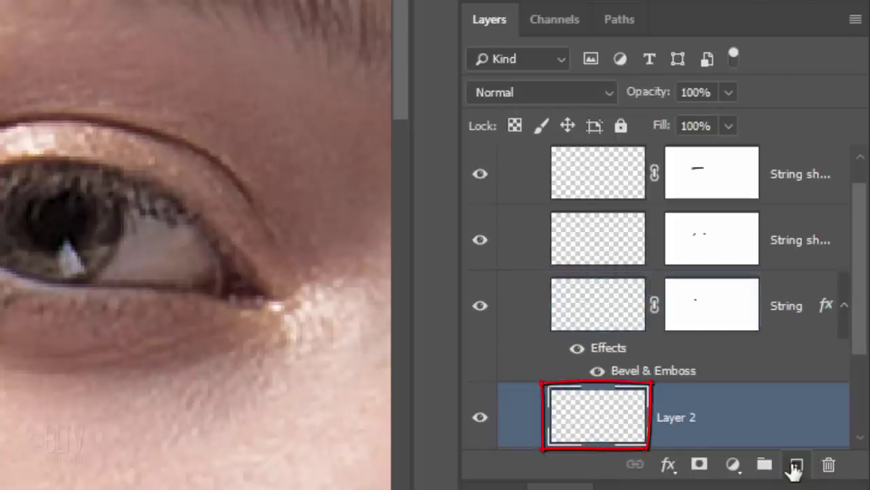
pyautogui.doubleClick(677, 416)
pyautogui.write('Hole')
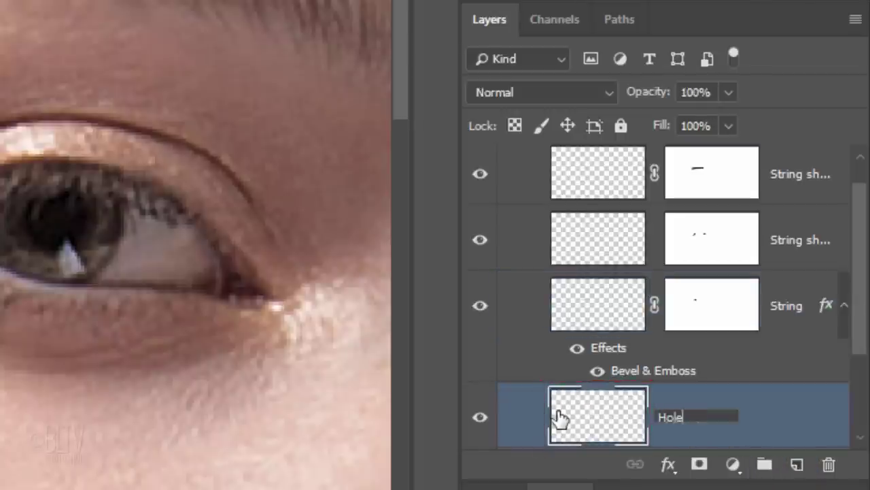
pyautogui.press('Return')
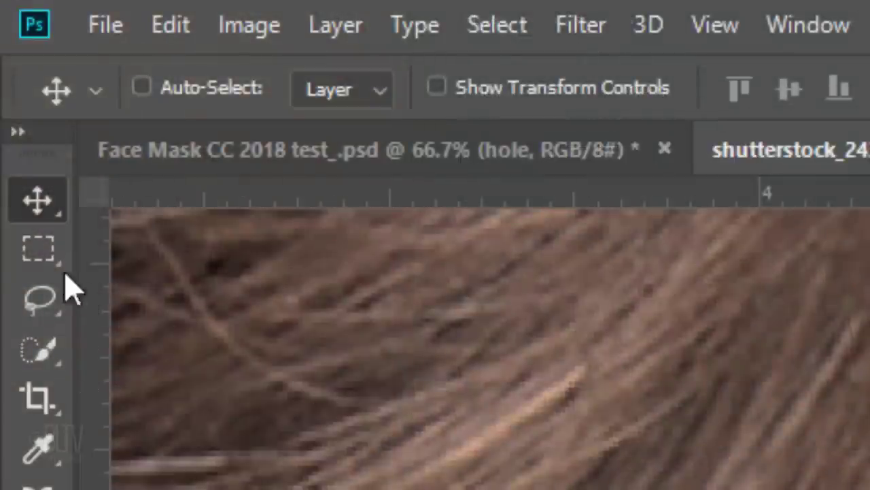
# Step: Draw a small elliptical selection at the string's end, fill it black, and deselect
pyautogui.click(59, 255)
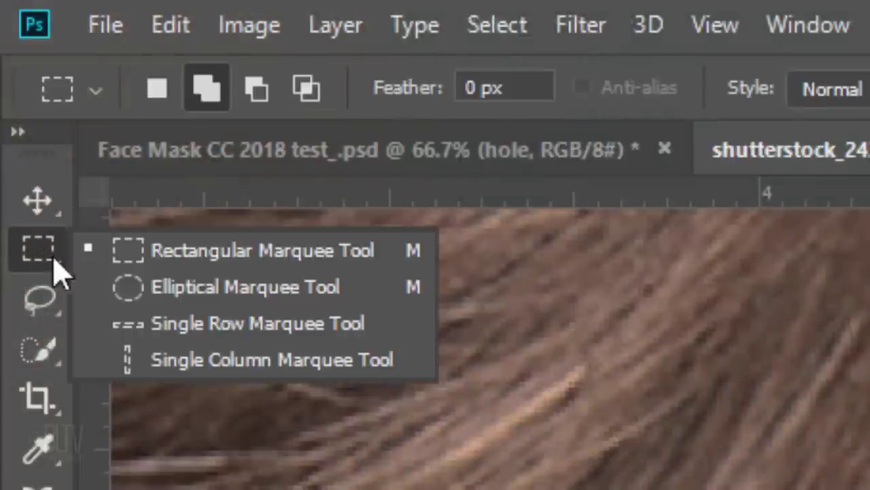
pyautogui.click(224, 293)
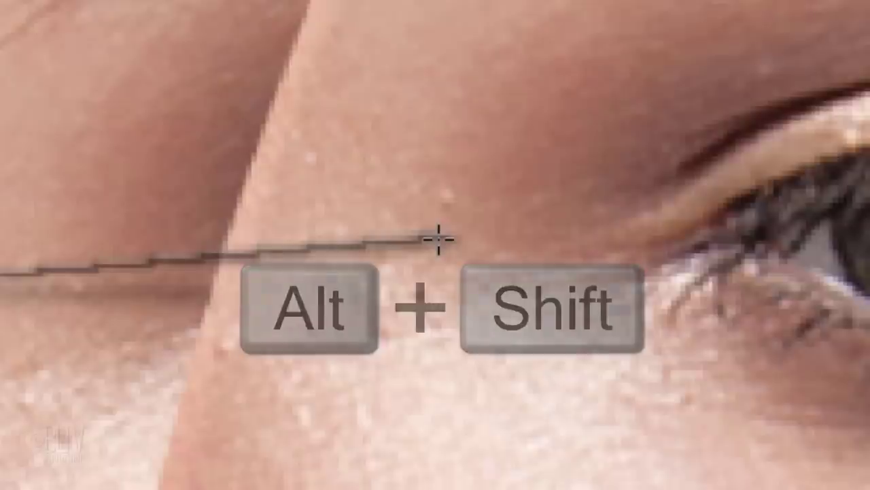
pyautogui.moveTo(441, 238); pyautogui.dragTo(498, 219)
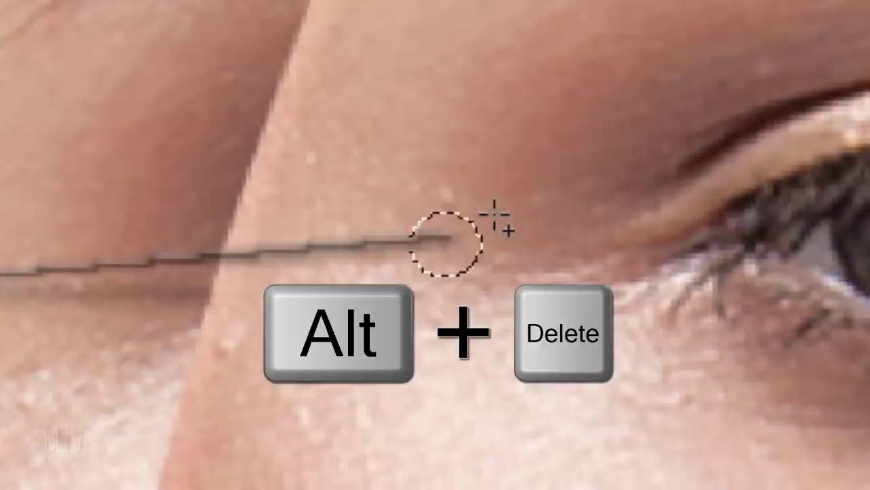
pyautogui.hotkey('alt', 'Delete')
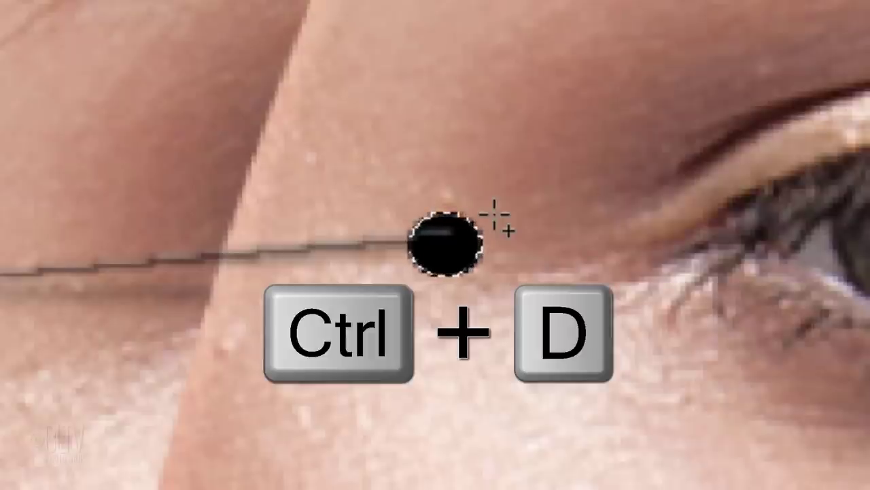
pyautogui.hotkey('ctrl', 'd')
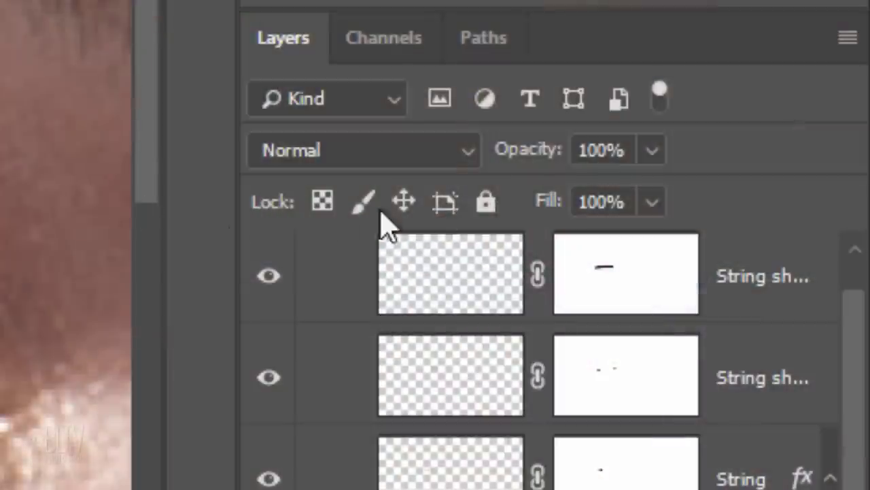
# Step: Set the Hole layer's fill to 0% and add a Chisel Hard Bevel & Emboss
pyautogui.click(651, 202)
pyautogui.moveTo(646, 243); pyautogui.dragTo(348, 233)
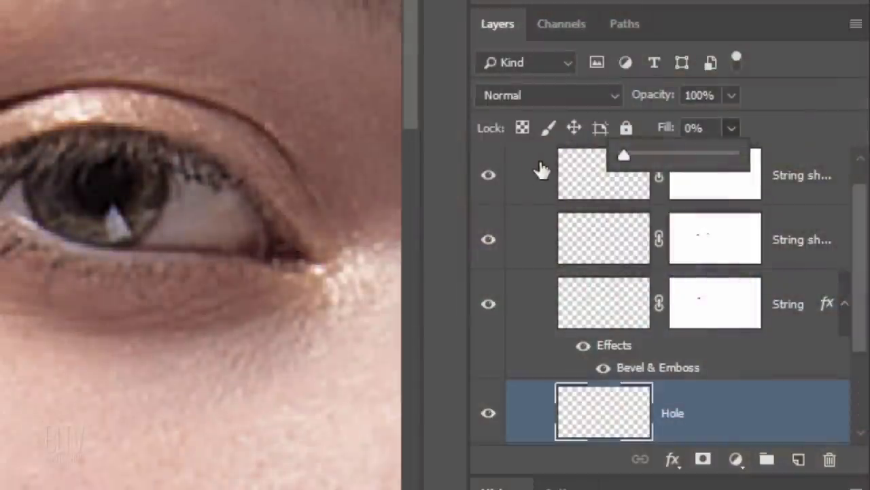
pyautogui.doubleClick(609, 417)
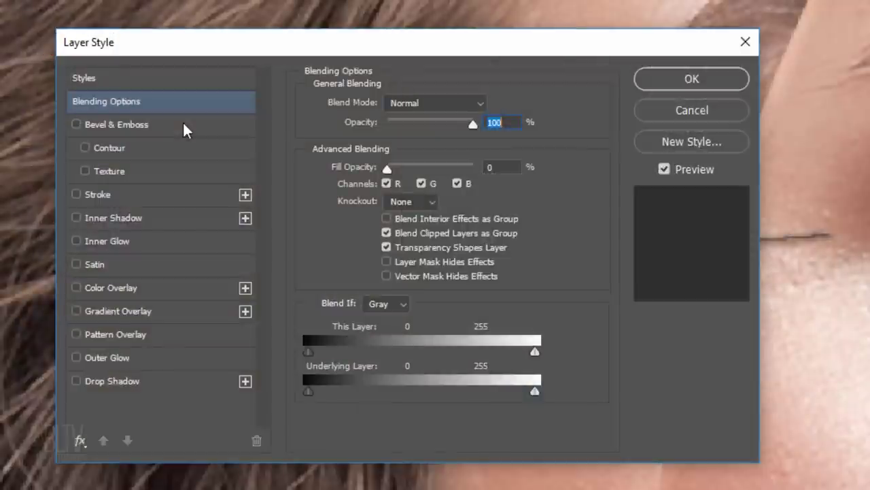
pyautogui.click(183, 124)
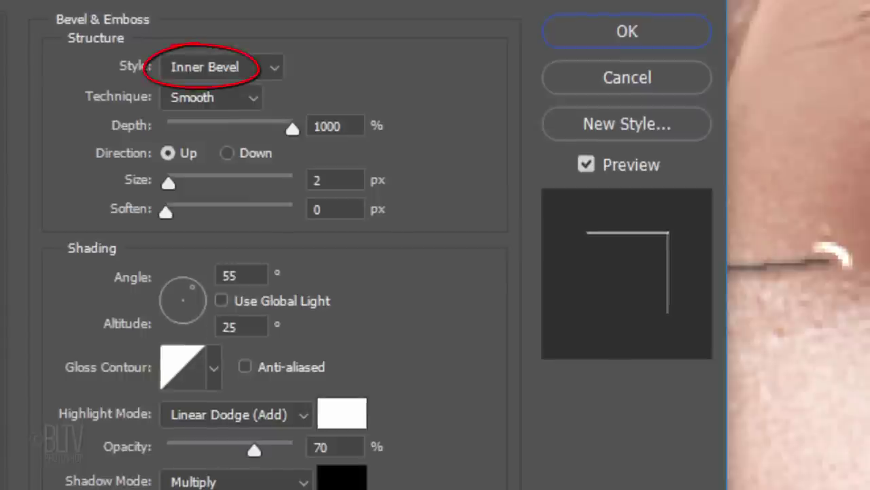
pyautogui.click(251, 97)
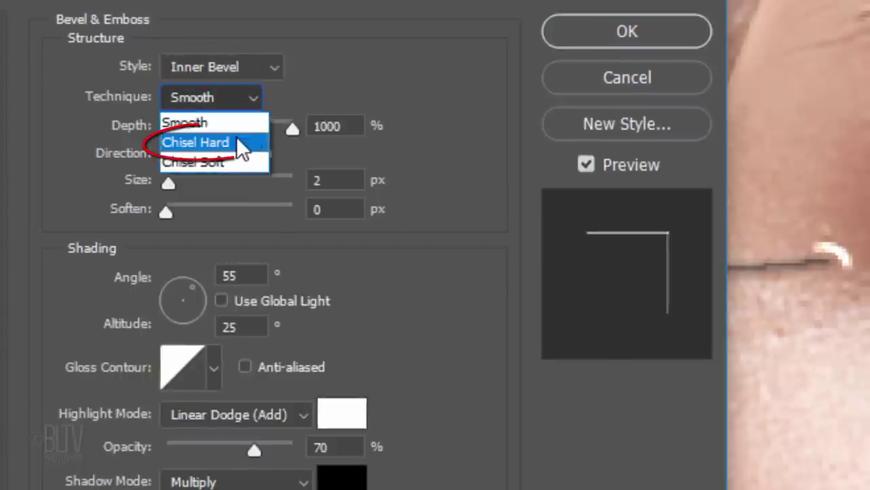
pyautogui.click(239, 146)
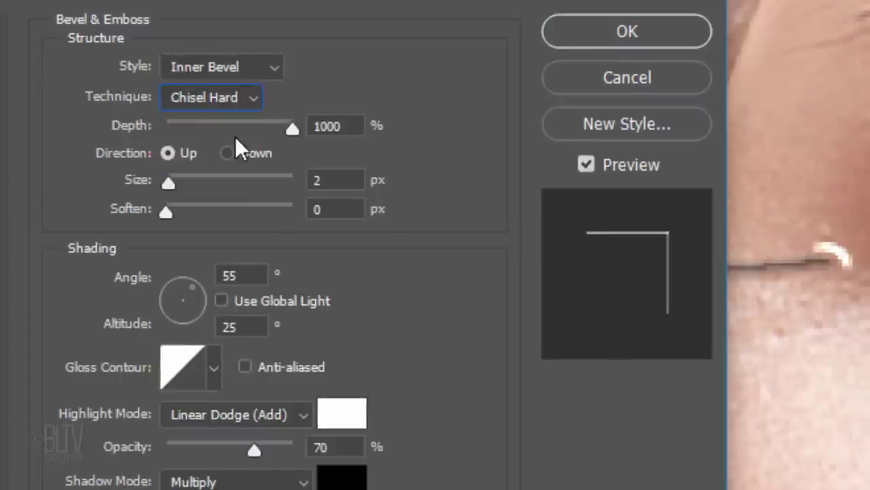
# Step: Set bevel depth 200, direction Down, size 1 px, and lighting angle 140°
pyautogui.doubleClick(326, 126)
pyautogui.write('200')
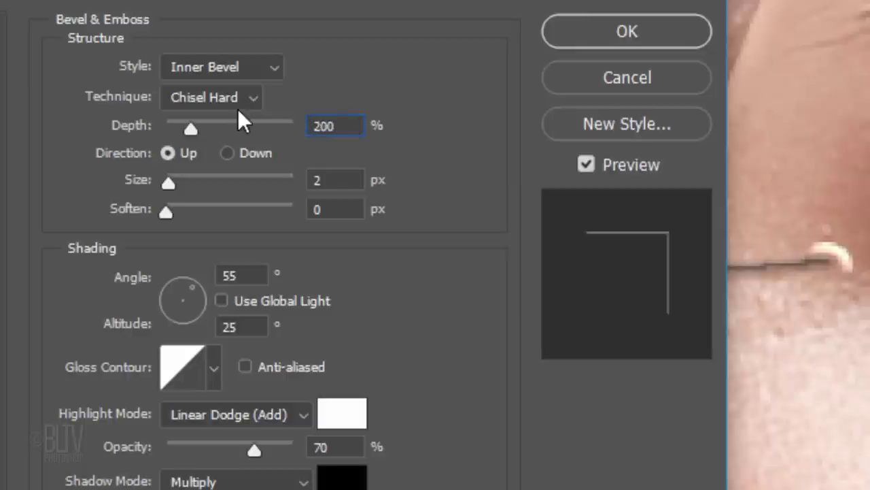
pyautogui.click(227, 152)
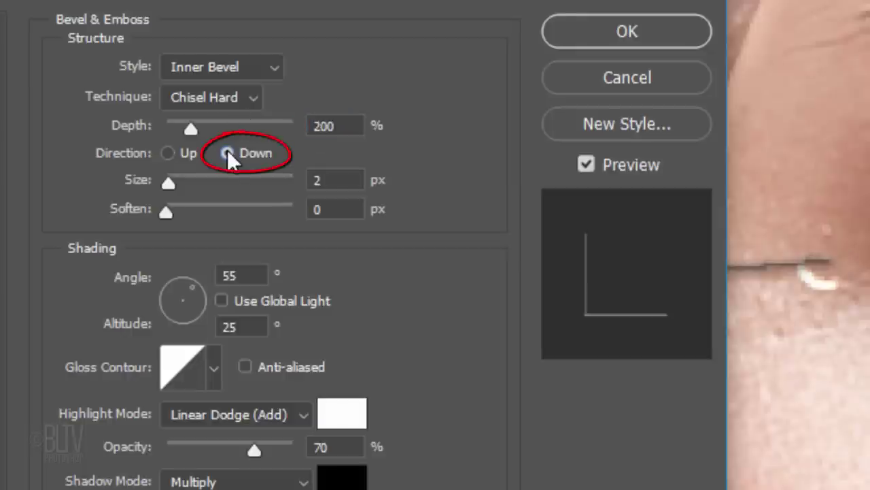
pyautogui.doubleClick(317, 179)
pyautogui.write('1')
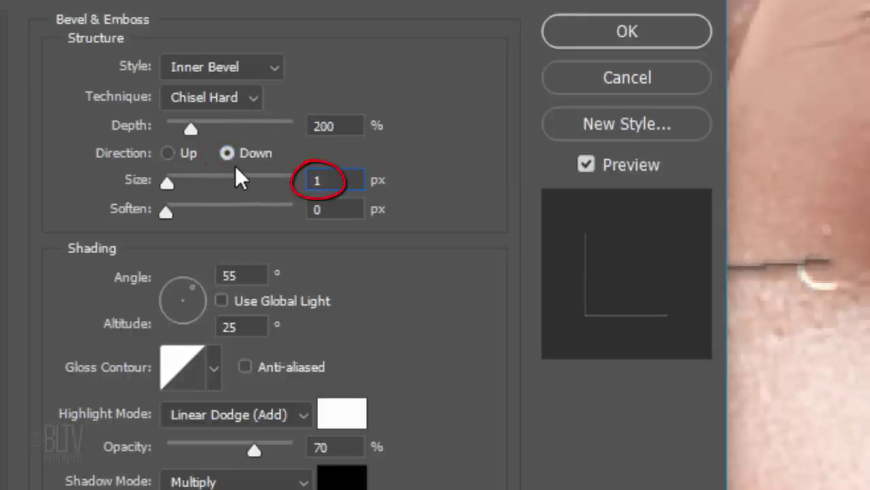
pyautogui.doubleClick(229, 275)
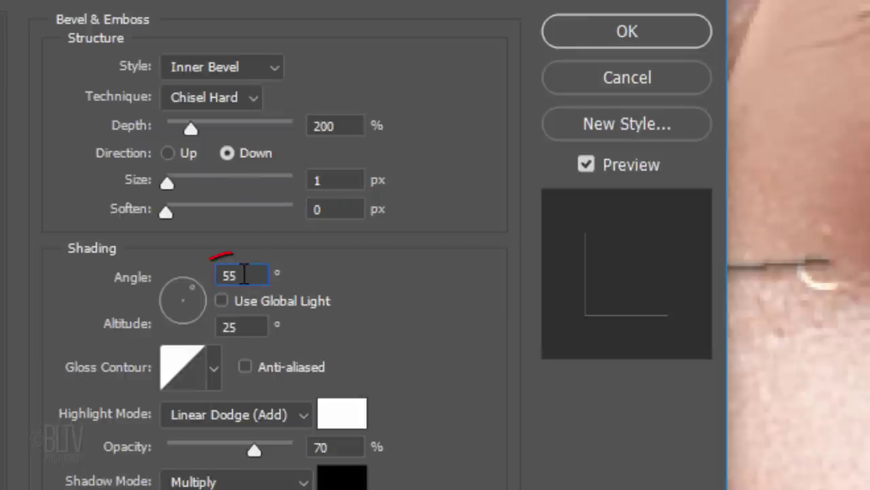
pyautogui.write('140')
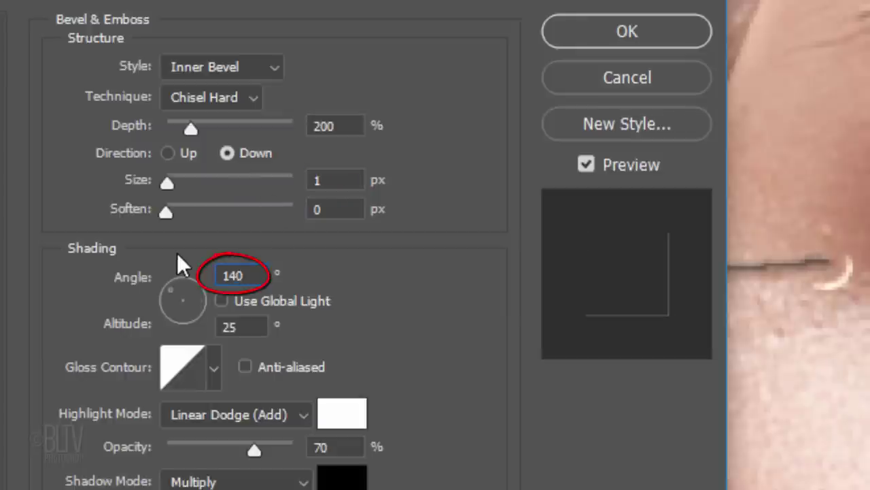
# Step: Set altitude 30, highlight opacity 50%, and shadow opacity 60%, then confirm
pyautogui.click(241, 327)
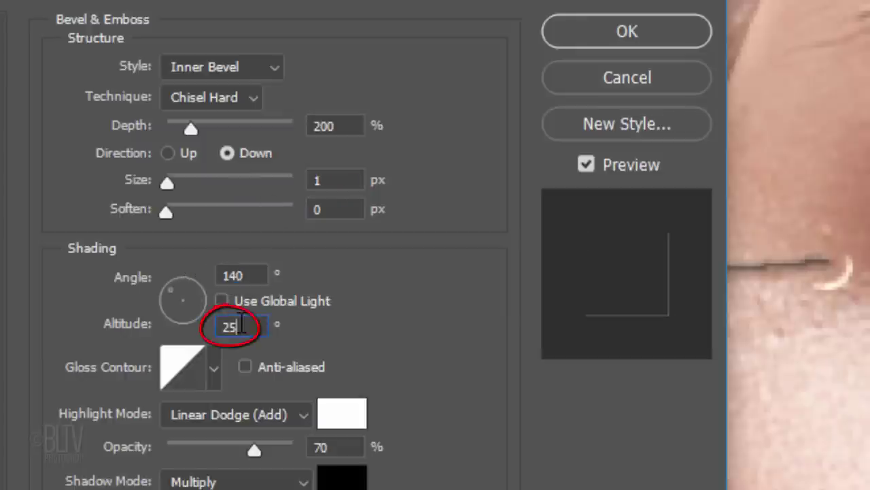
pyautogui.press('BackSpace')
pyautogui.press('BackSpace')
pyautogui.write('30')
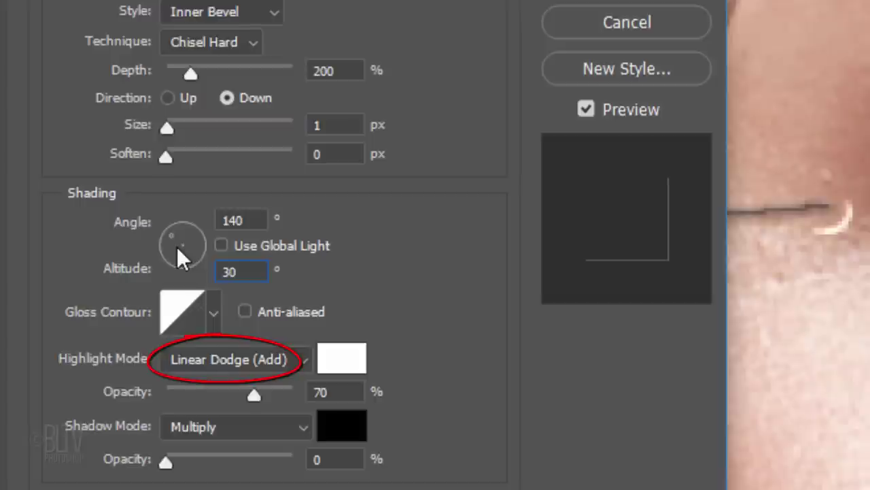
pyautogui.press('Tab')
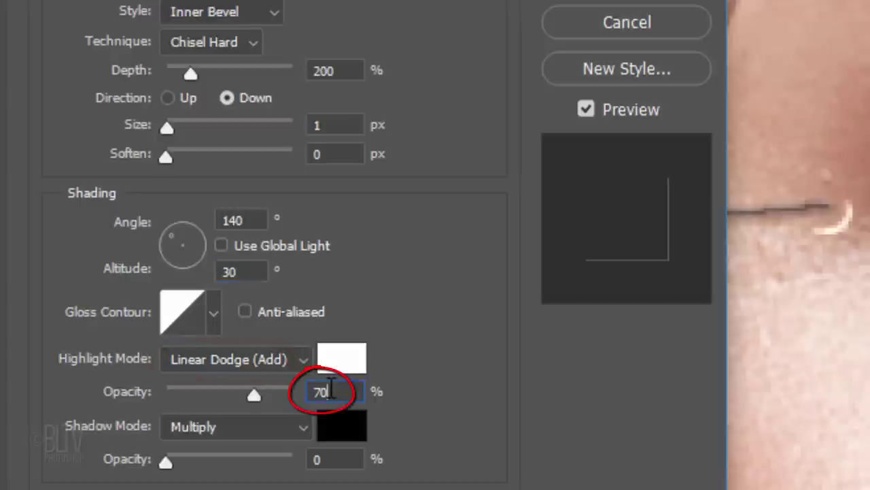
pyautogui.write('50')
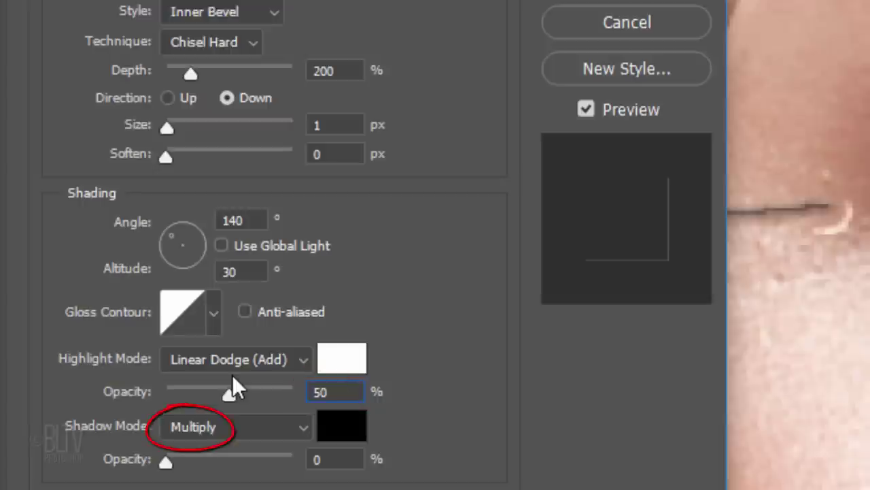
pyautogui.click(336, 457)
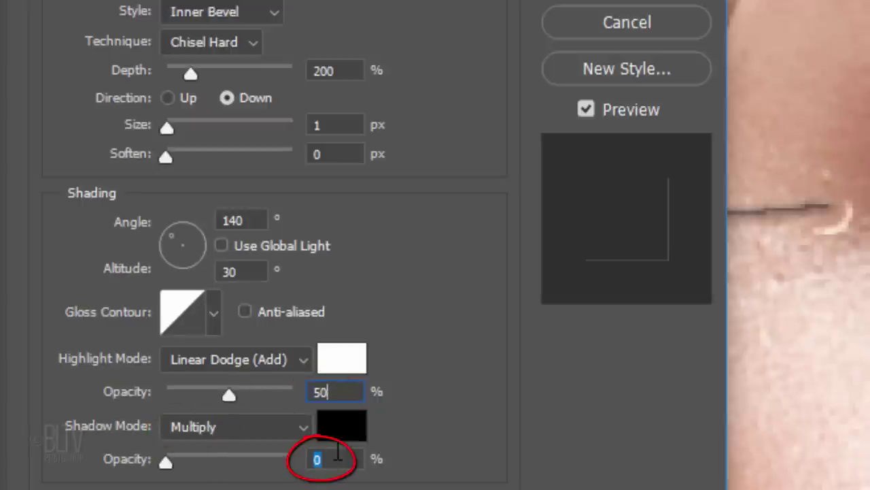
pyautogui.write('60')
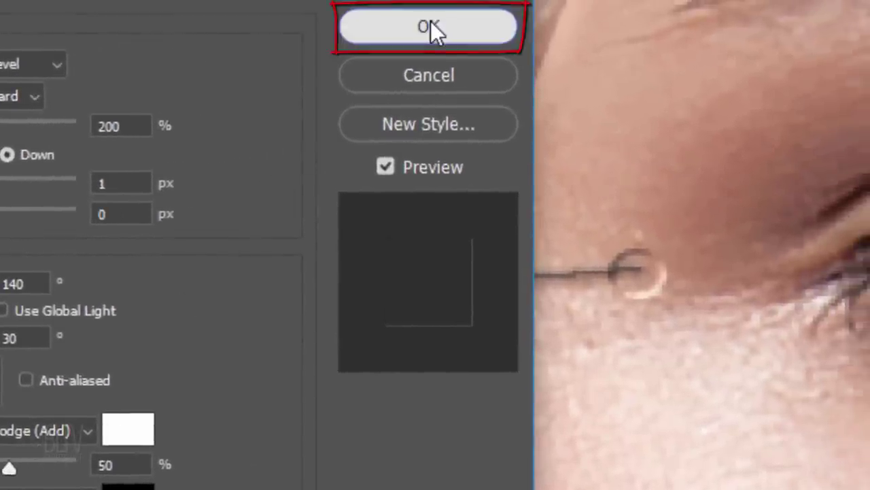
pyautogui.click(431, 25)
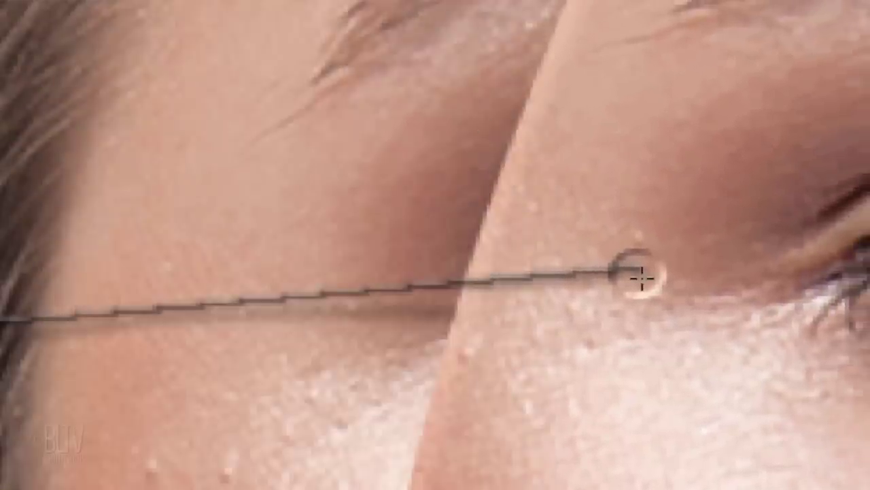
# Step: Nudge the hole slightly right and load the Hole layer's outline as a selection
pyautogui.press('v')
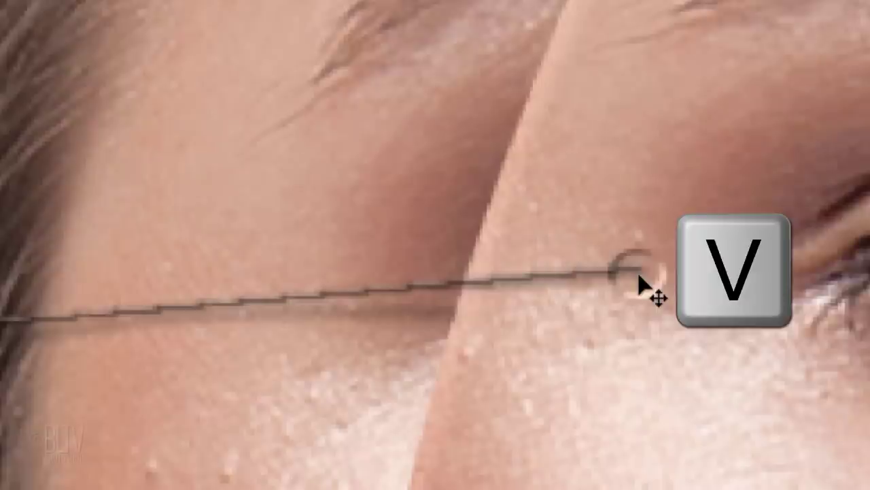
pyautogui.moveTo(639, 277)
pyautogui.mouseDown()
pyautogui.moveTo(662, 292)
pyautogui.moveTo(660, 262)
pyautogui.moveTo(651, 271)
pyautogui.mouseUp()
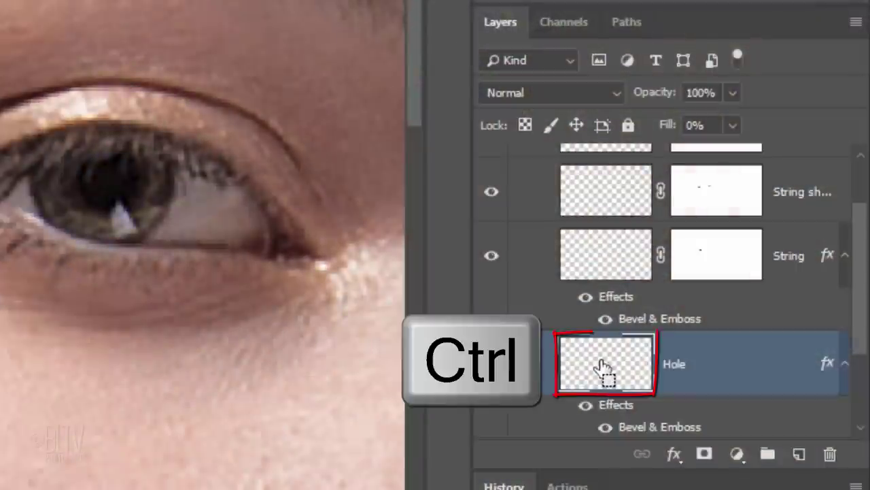
pyautogui.press('ctrl')
pyautogui.keyDown('ctrl'); pyautogui.click(604, 367); pyautogui.keyUp('ctrl')
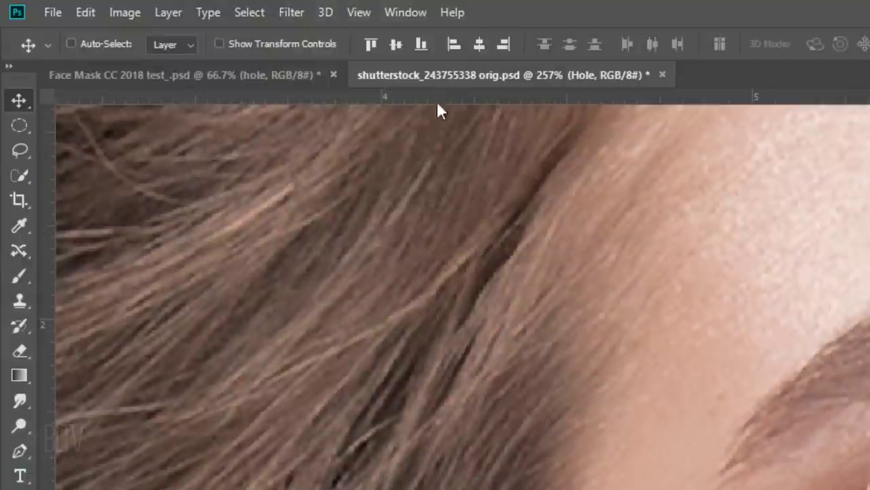
# Step: Shrink the selection proportionally to 70% with Transform Selection
pyautogui.click(249, 12)
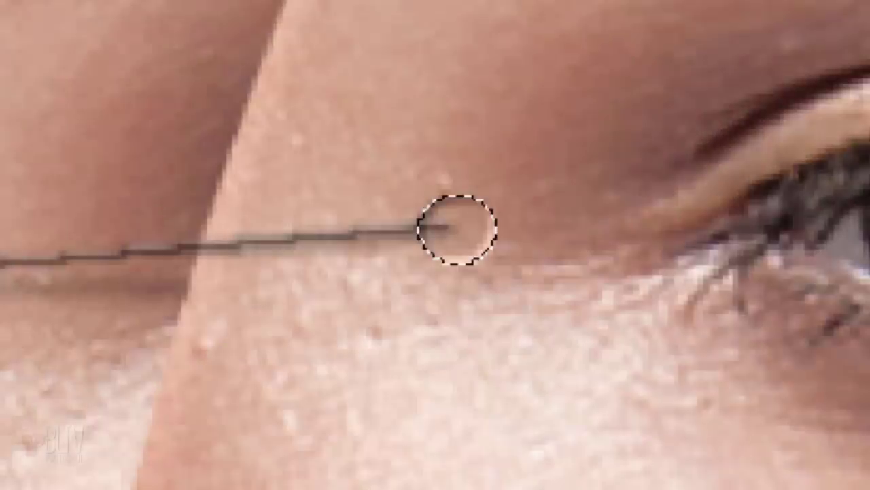
pyautogui.click(299, 365)
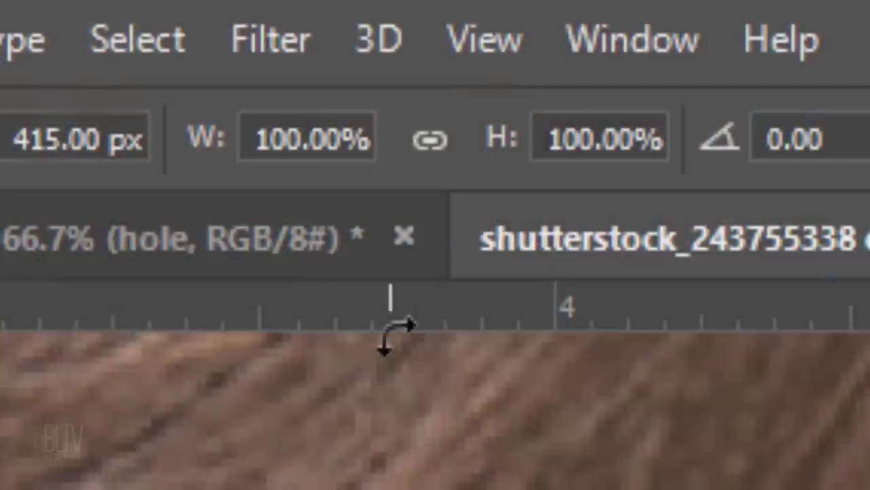
pyautogui.click(429, 140)
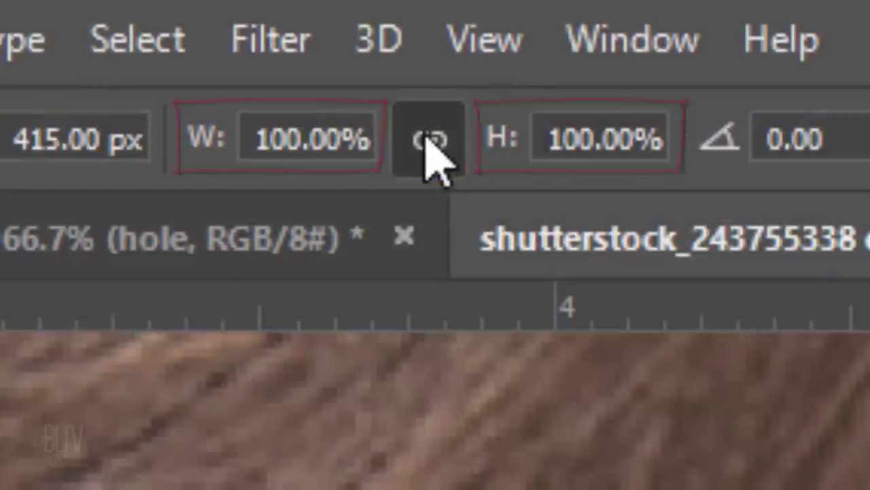
pyautogui.doubleClick(301, 136)
pyautogui.write('70')
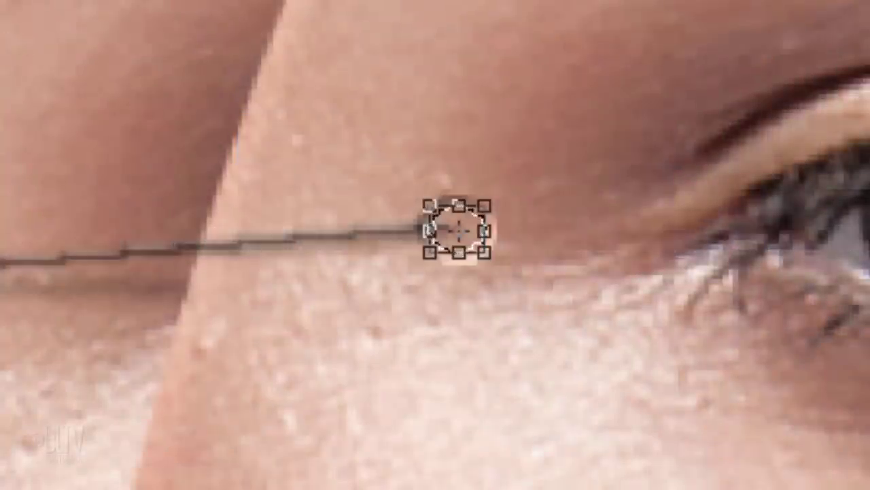
pyautogui.press('Return')
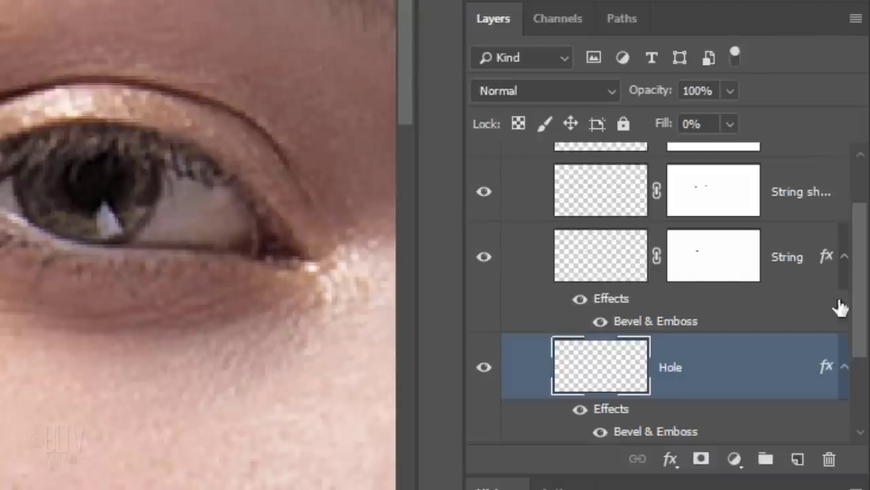
# Step: Fill the shrunken circle with black on Layer 1's mask, then deselect
pyautogui.moveTo(861, 309); pyautogui.dragTo(847, 406)
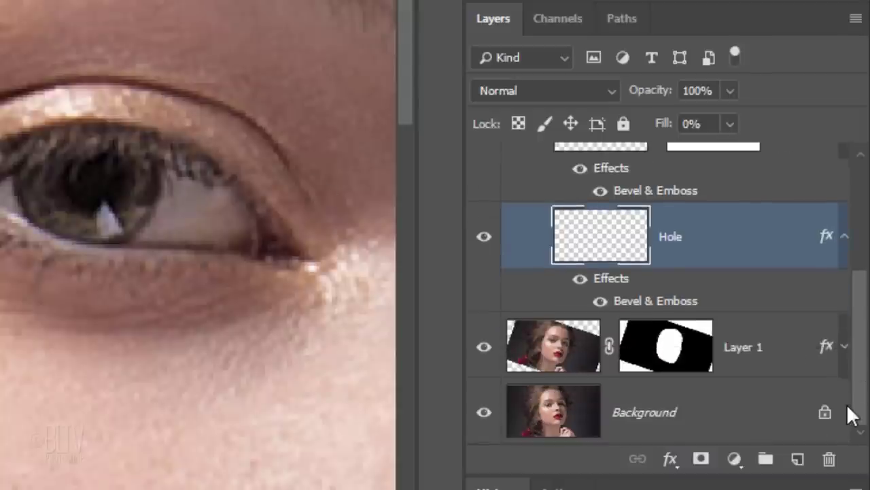
pyautogui.click(663, 350)
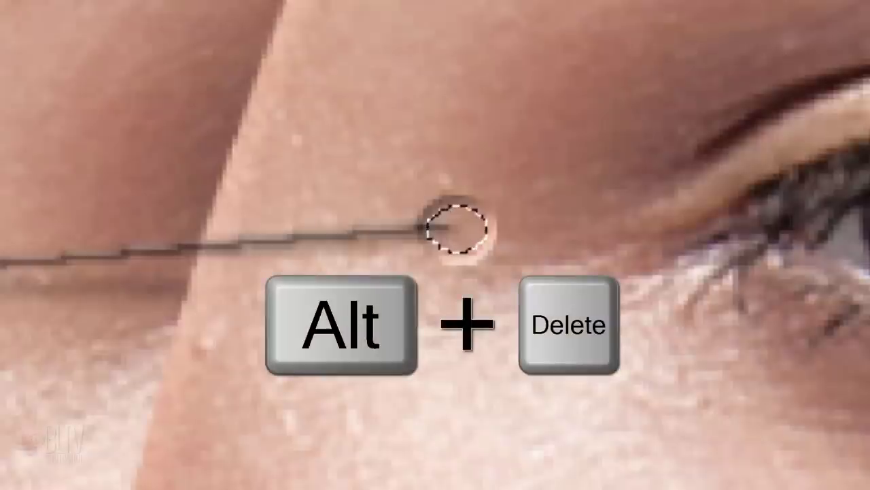
pyautogui.hotkey('alt', 'Delete')
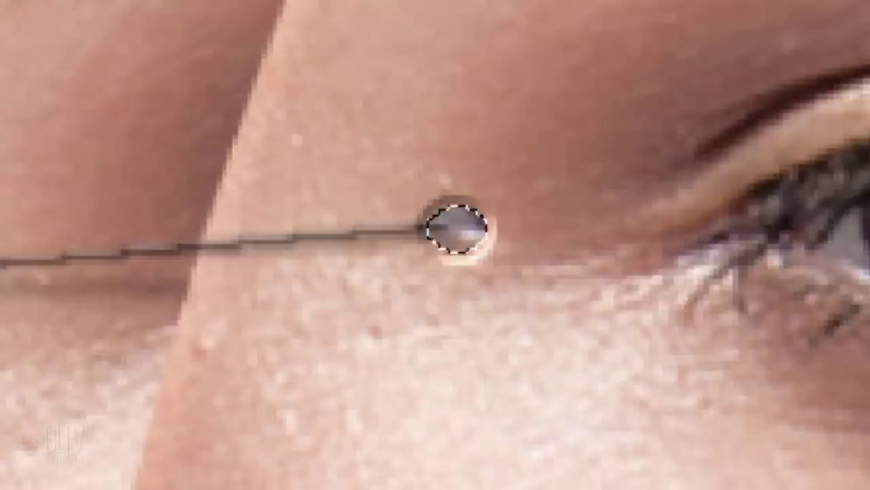
pyautogui.hotkey('ctrl', 'd')
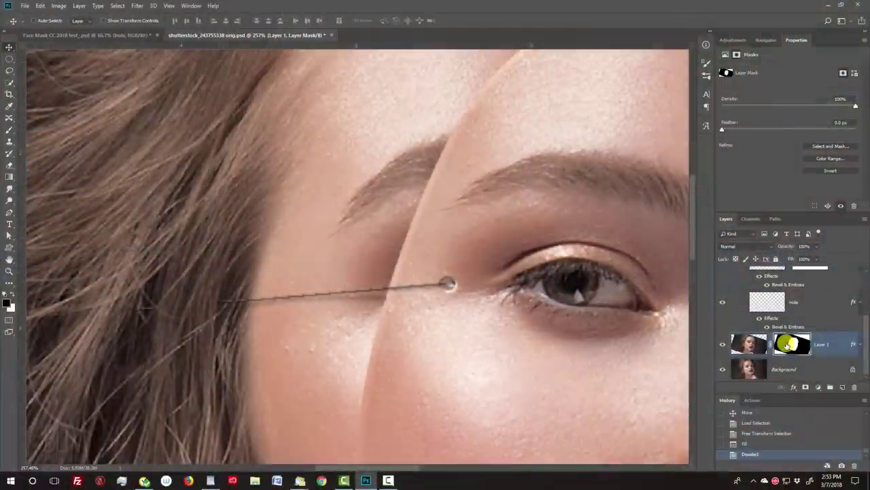
# Step: Fit the whole portrait on screen with Ctrl+0
pyautogui.hotkey('ctrl', '0')
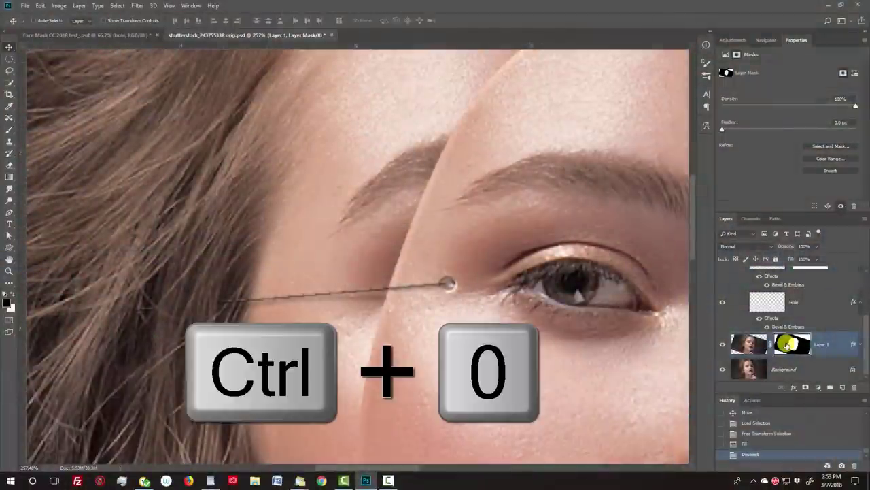